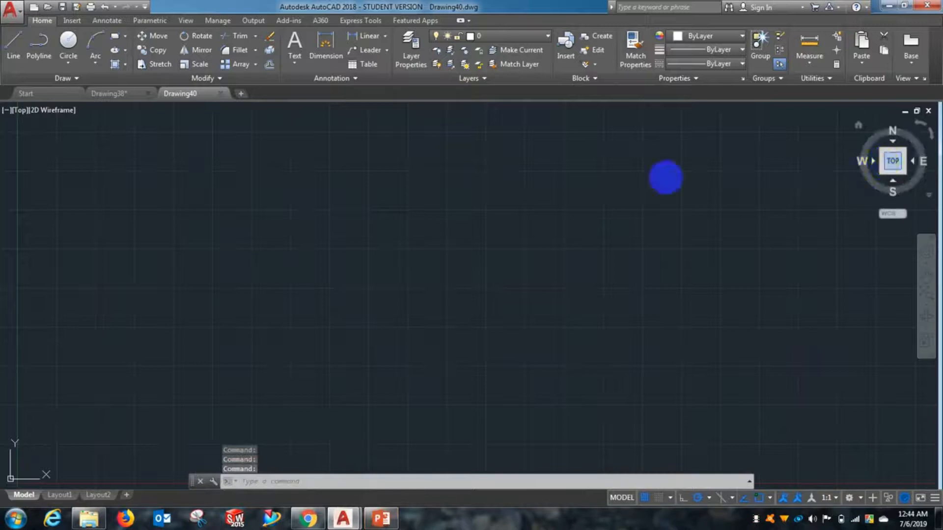
Set the view to Top and draw a single horizontal line about 4.43 units long.
{"action": "left_click", "coordinate": [18, 111]}
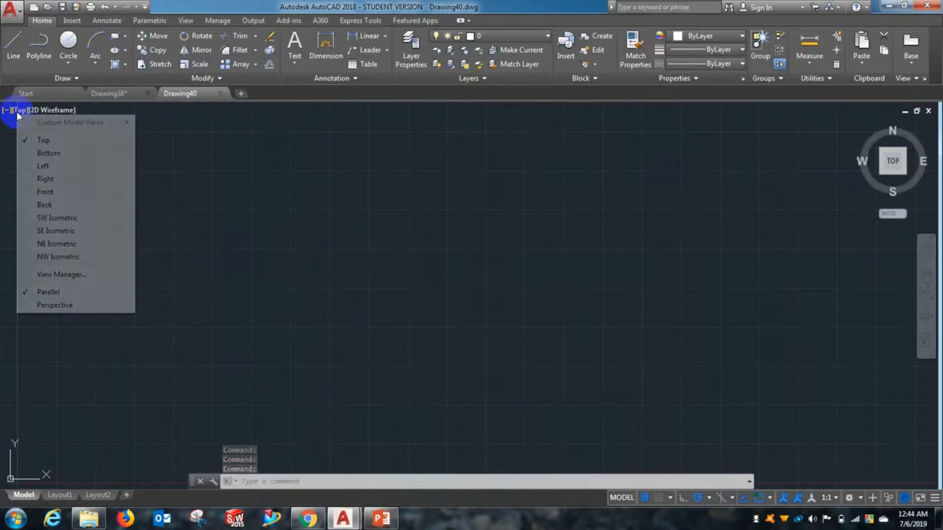
{"action": "left_click", "coordinate": [44, 141]}
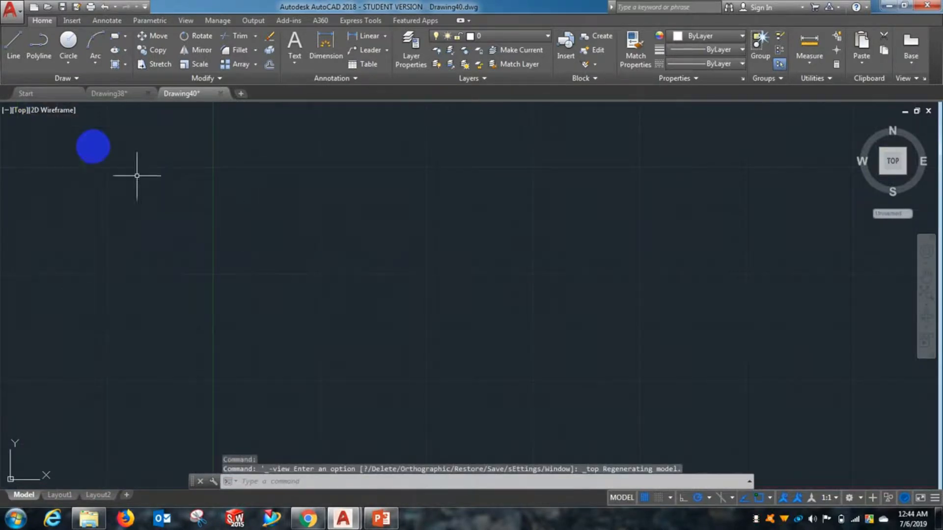
{"action": "left_click", "coordinate": [13, 55]}
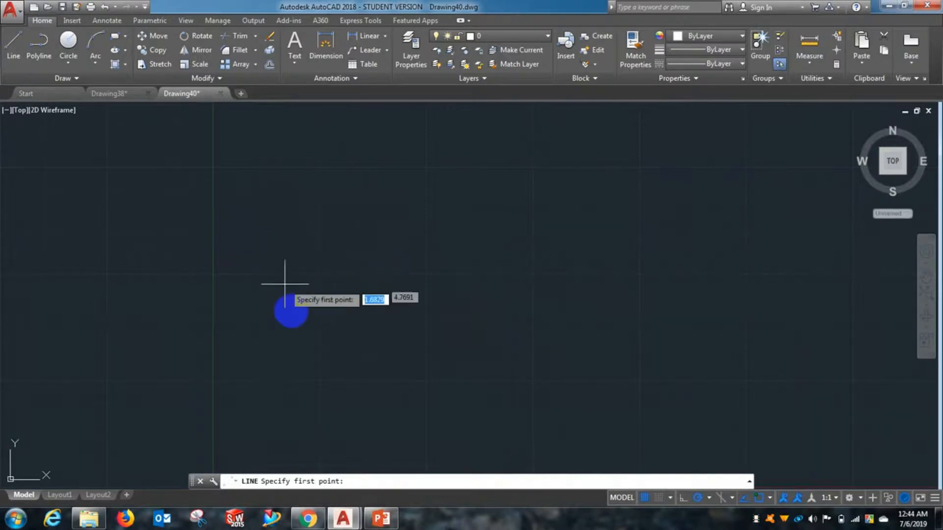
{"action": "left_click", "coordinate": [320, 341]}
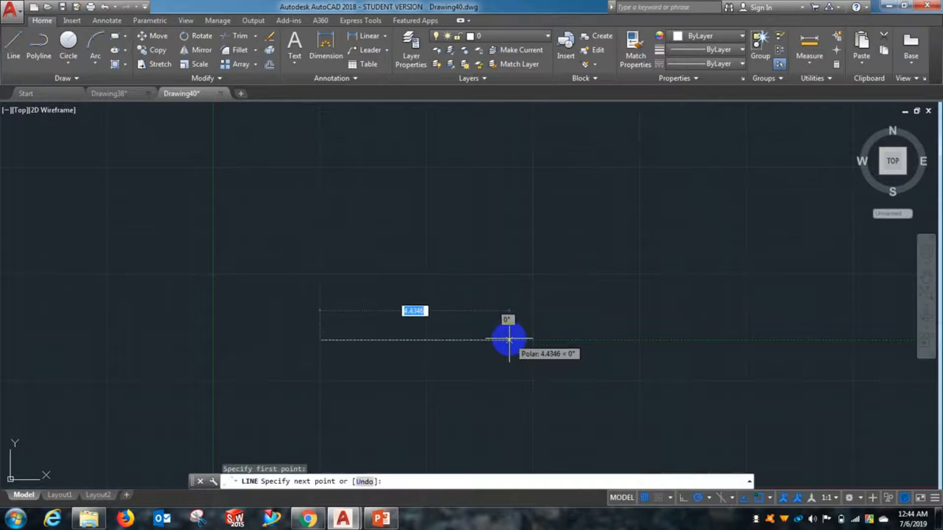
{"action": "left_click", "coordinate": [510, 339]}
{"action": "right_click", "coordinate": [510, 314]}
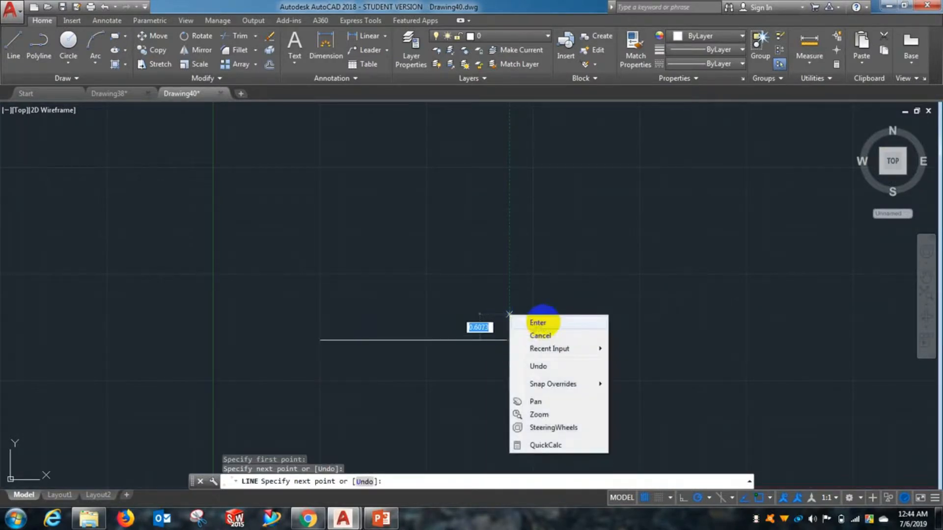
{"action": "left_click", "coordinate": [539, 323]}
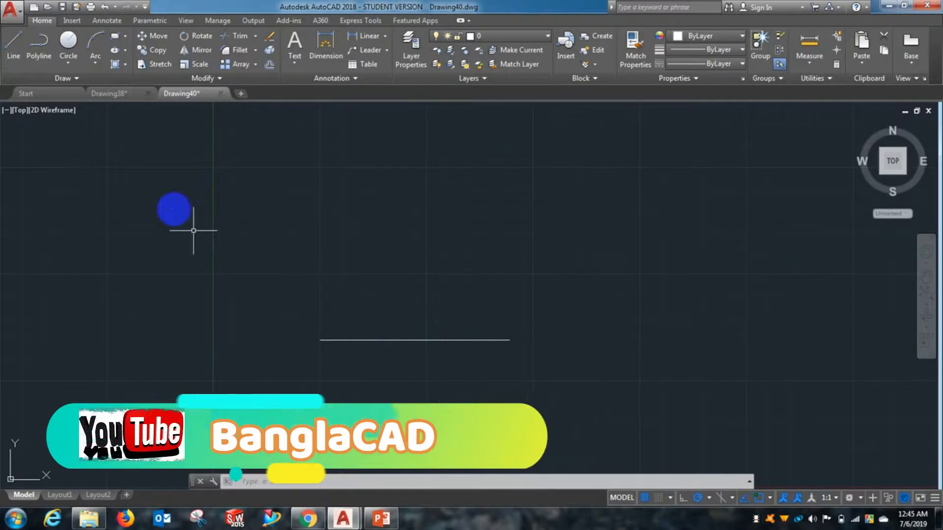
Draw a line 10 units long at 35° from the left endpoint of the horizontal line.
{"action": "left_click", "coordinate": [316, 278]}
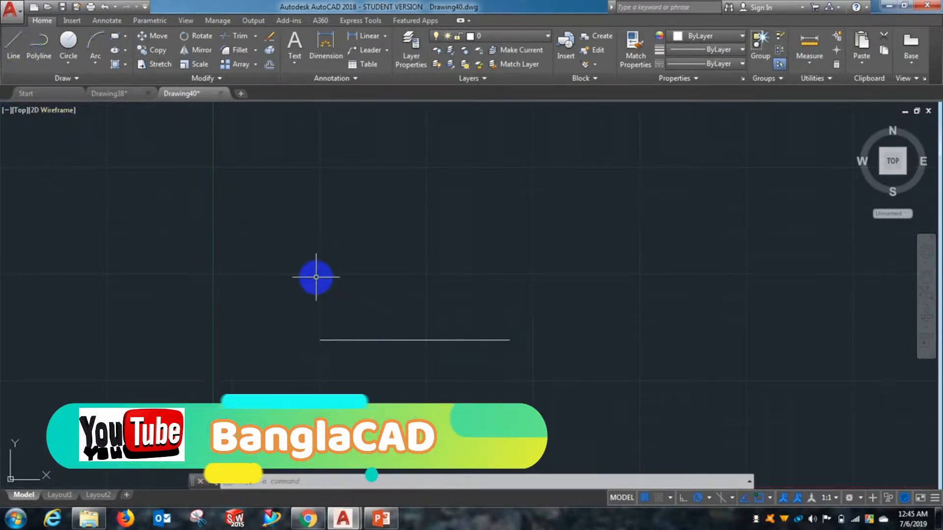
{"action": "type", "text": "L"}
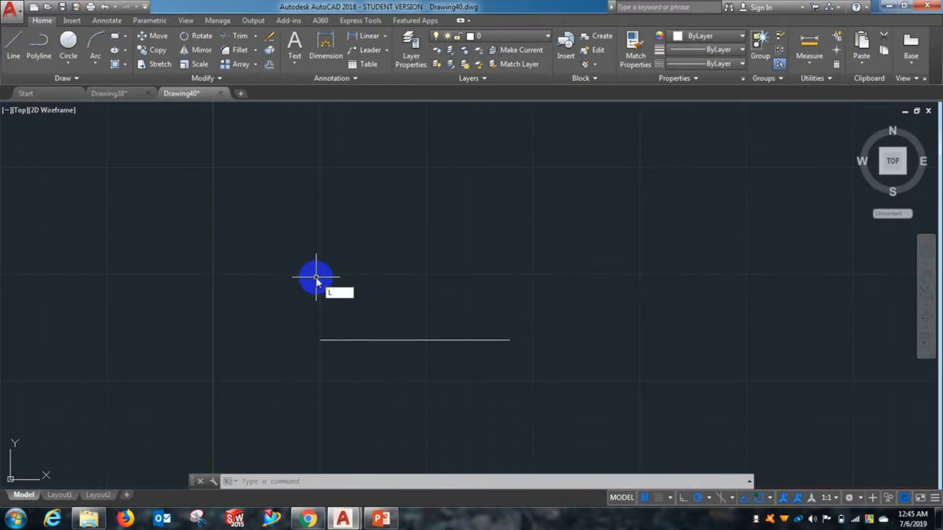
{"action": "type", "text": "INE"}
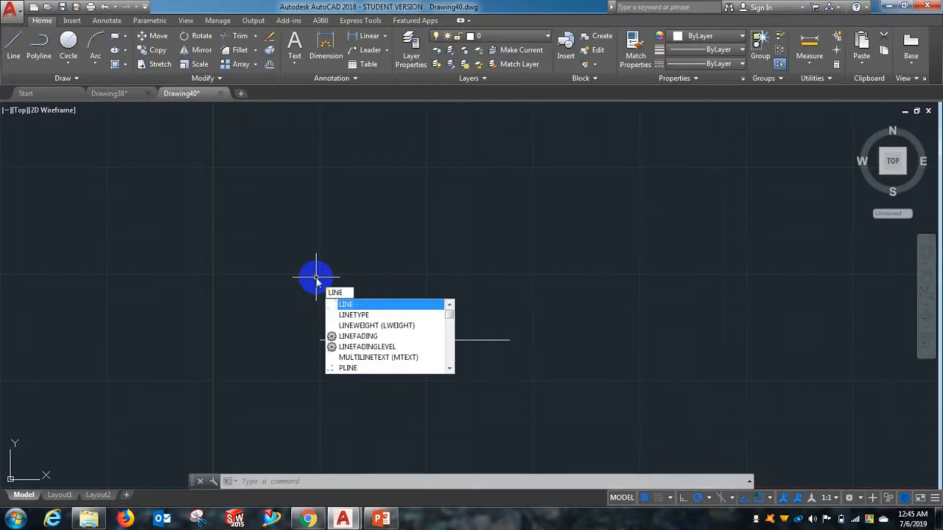
{"action": "key", "text": "Return"}
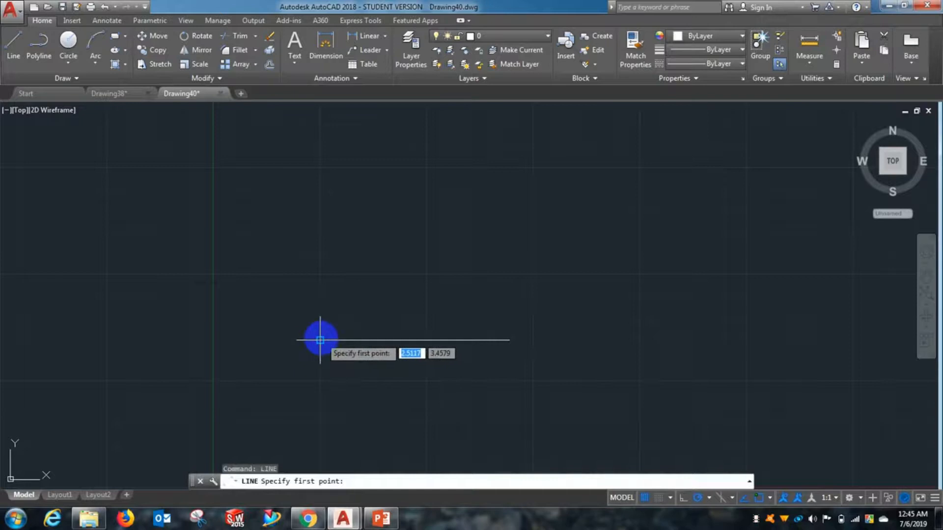
{"action": "left_click", "coordinate": [320, 340]}
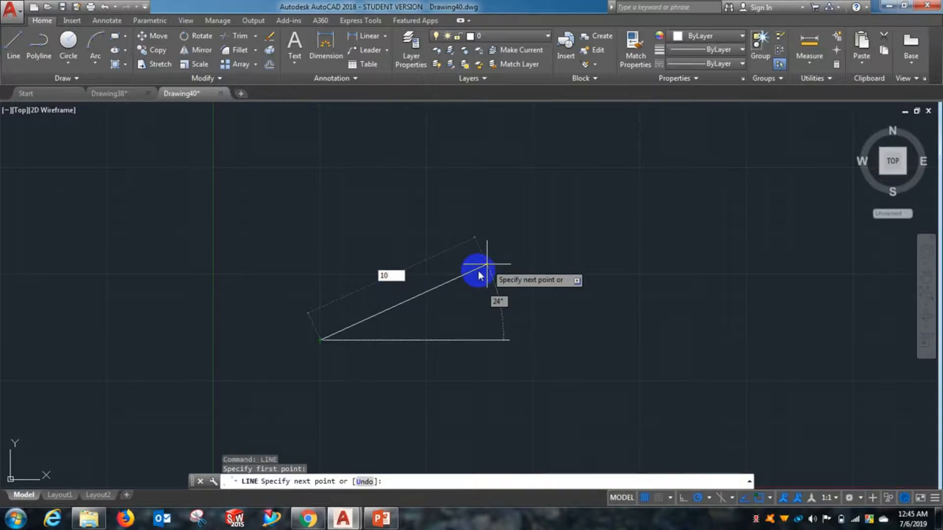
{"action": "key", "text": "Tab"}
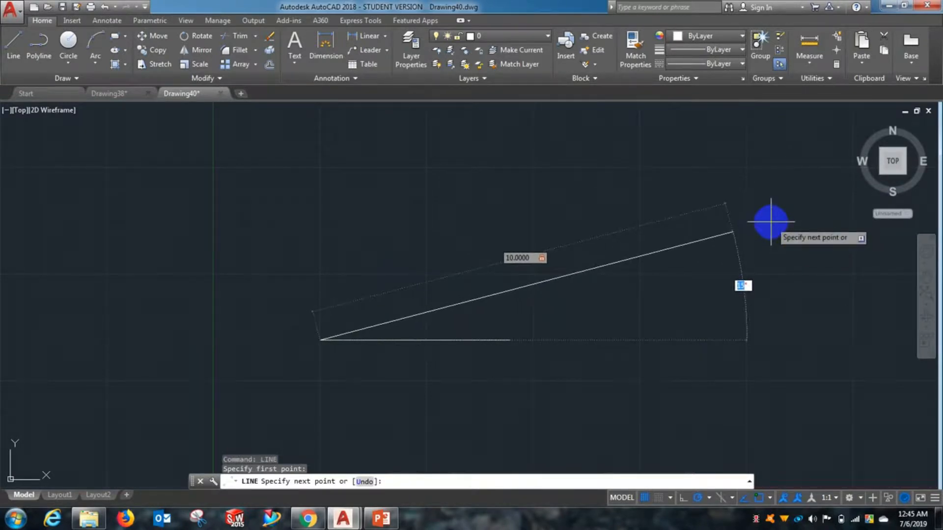
{"action": "type", "text": "35"}
{"action": "key", "text": "Return"}
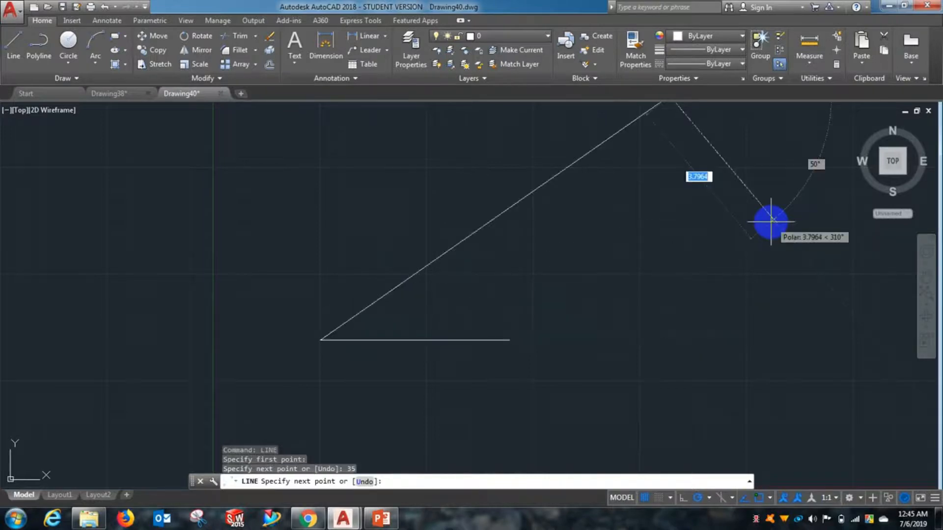
{"action": "scroll", "coordinate": [651, 305], "scroll_direction": "down", "scroll_amount": 4}
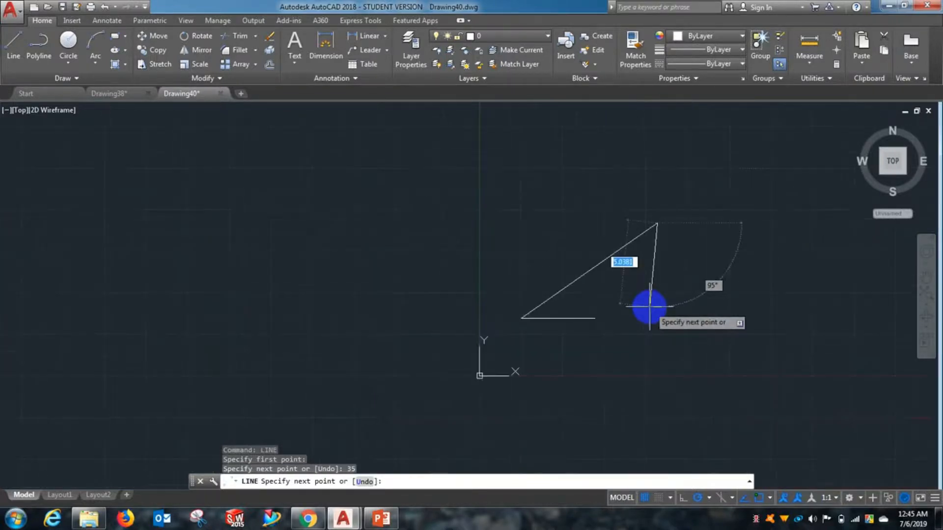
{"action": "scroll", "coordinate": [664, 284], "scroll_direction": "up", "scroll_amount": 2}
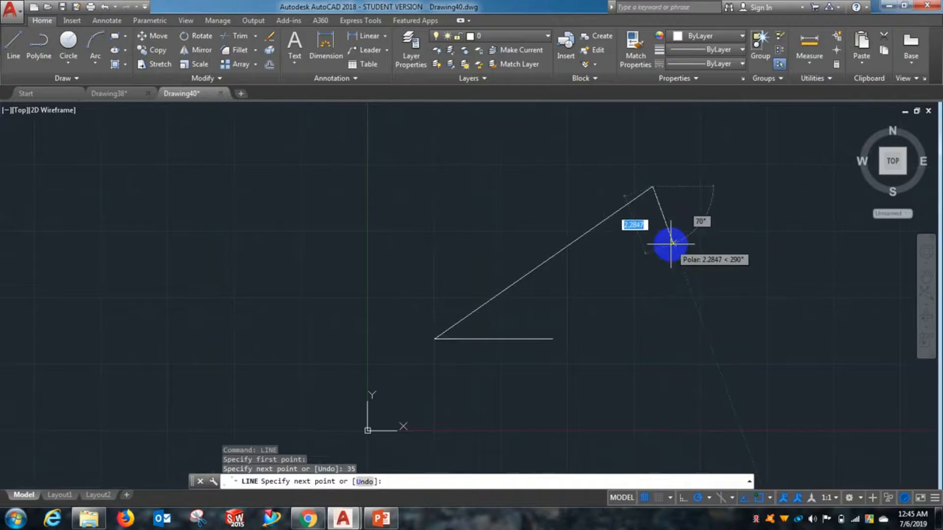
{"action": "key", "text": "Return"}
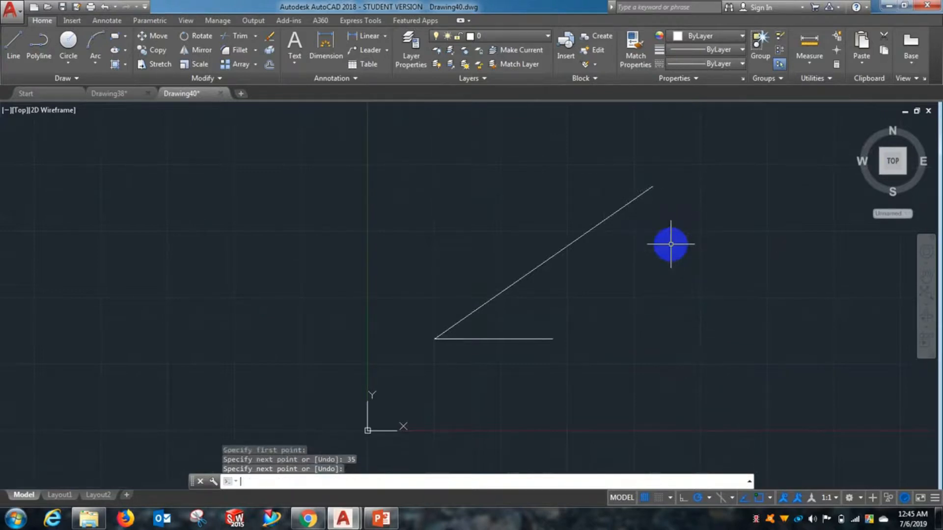
Draw a two-segment polyline beside the lines: a horizontal segment to the right, then one about 5 units long at 110°.
{"action": "middle_click_drag", "start_coordinate": [667, 199], "coordinate": [459, 230]}
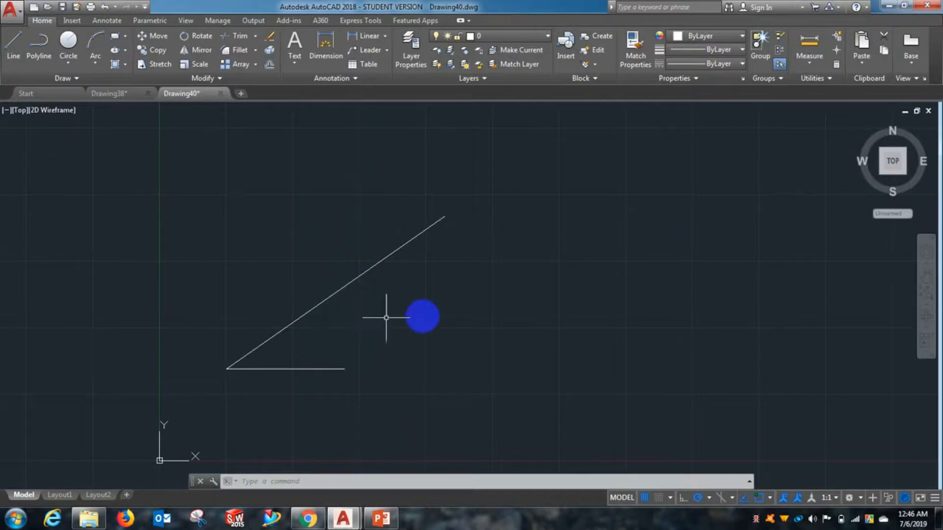
{"action": "middle_click_drag", "start_coordinate": [423, 314], "coordinate": [285, 326]}
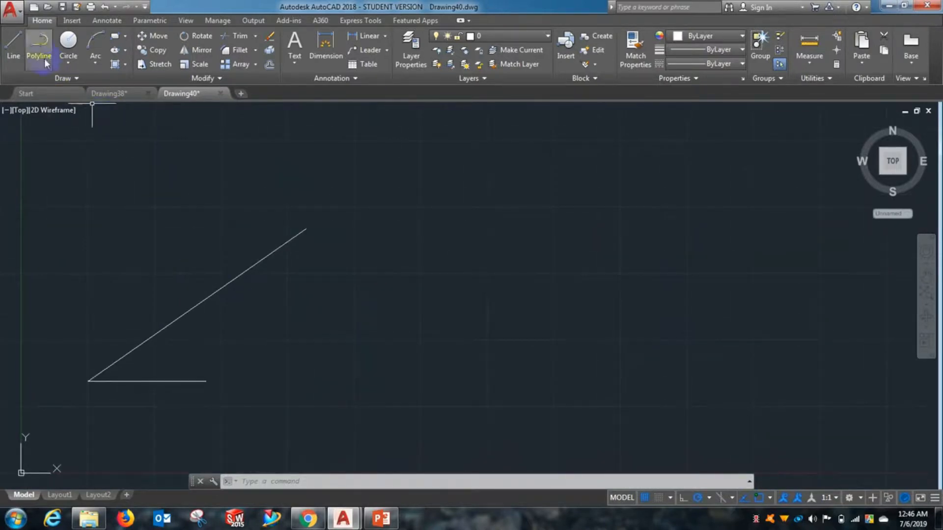
{"action": "left_click", "coordinate": [37, 47]}
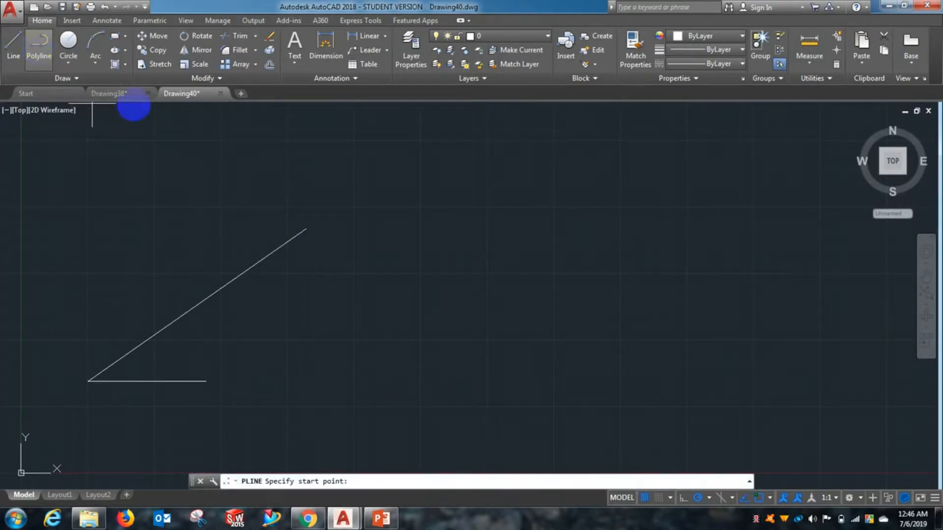
{"action": "left_click", "coordinate": [363, 376]}
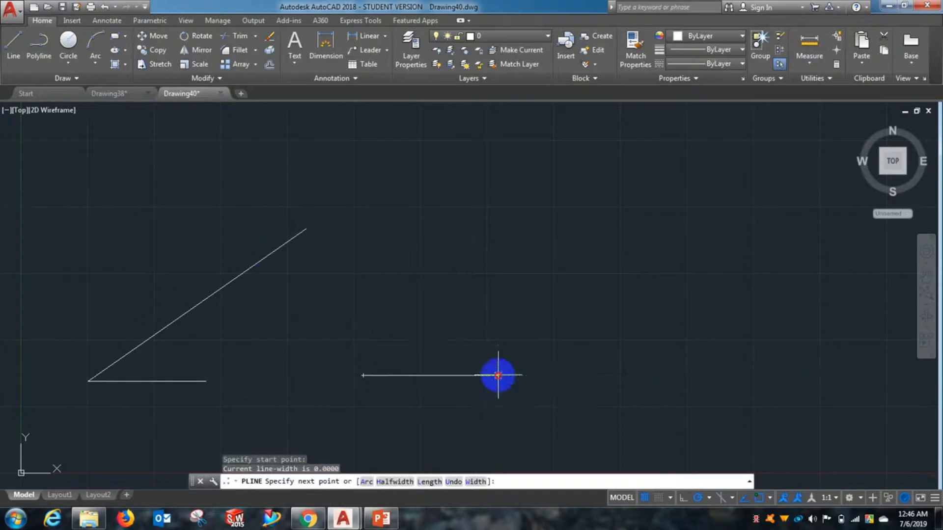
{"action": "left_click", "coordinate": [498, 376]}
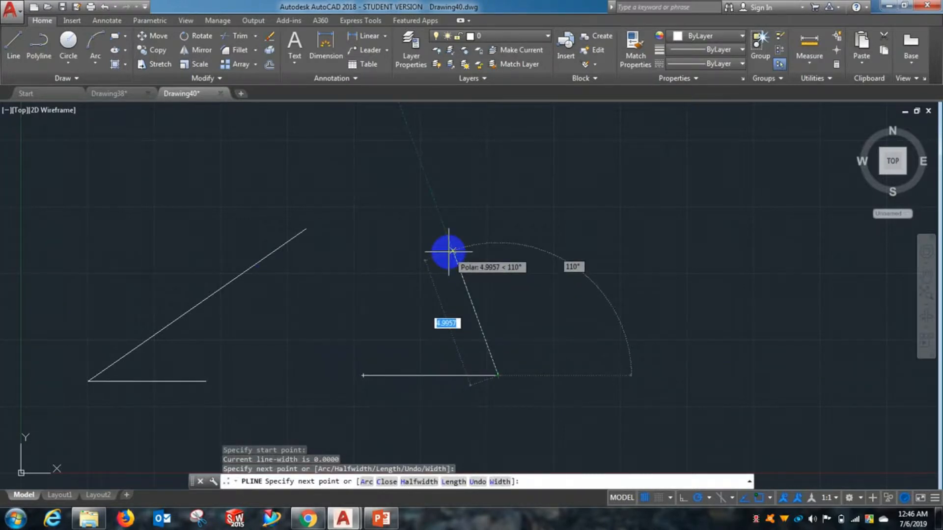
{"action": "left_click", "coordinate": [450, 253]}
{"action": "right_click", "coordinate": [427, 222]}
{"action": "left_click", "coordinate": [458, 234]}
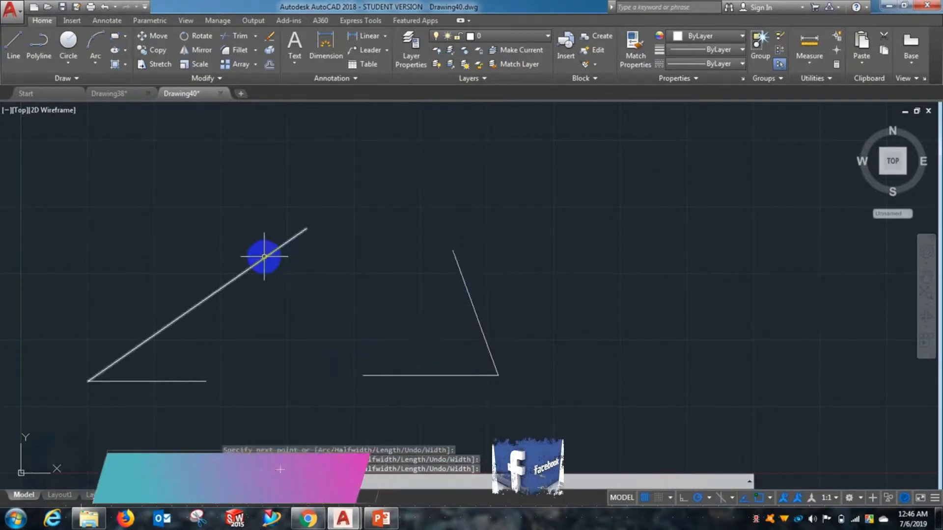
Explode the two-segment polyline into separate lines.
{"action": "scroll", "coordinate": [154, 382], "scroll_direction": "up", "scroll_amount": 4}
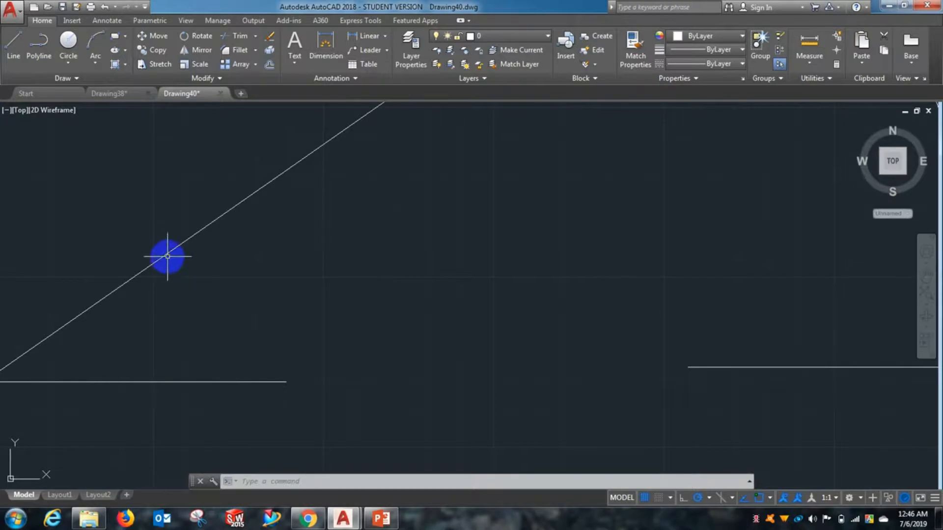
{"action": "scroll", "coordinate": [163, 330], "scroll_direction": "down", "scroll_amount": 2}
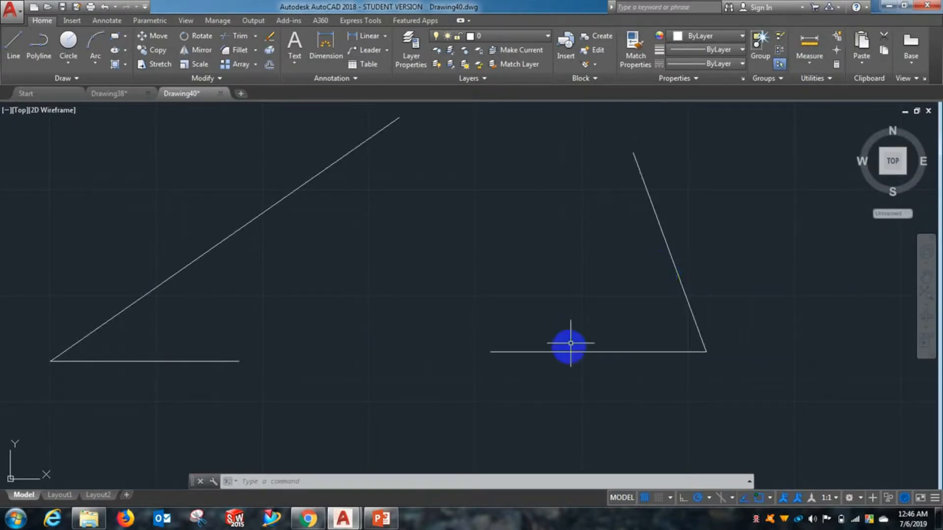
{"action": "middle_click_drag", "start_coordinate": [582, 270], "coordinate": [485, 313]}
{"action": "scroll", "coordinate": [486, 313], "scroll_direction": "down", "scroll_amount": 2}
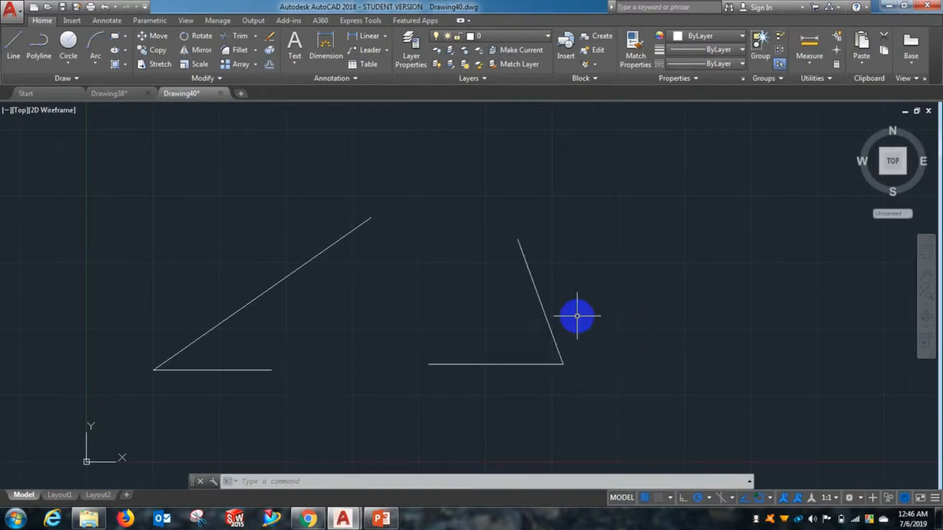
{"action": "type", "text": "EXPLO"}
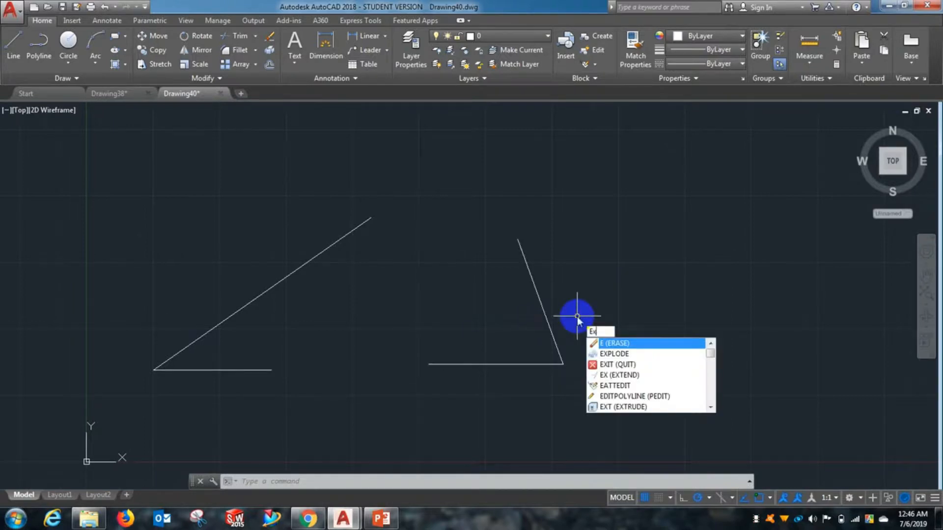
{"action": "type", "text": "DE"}
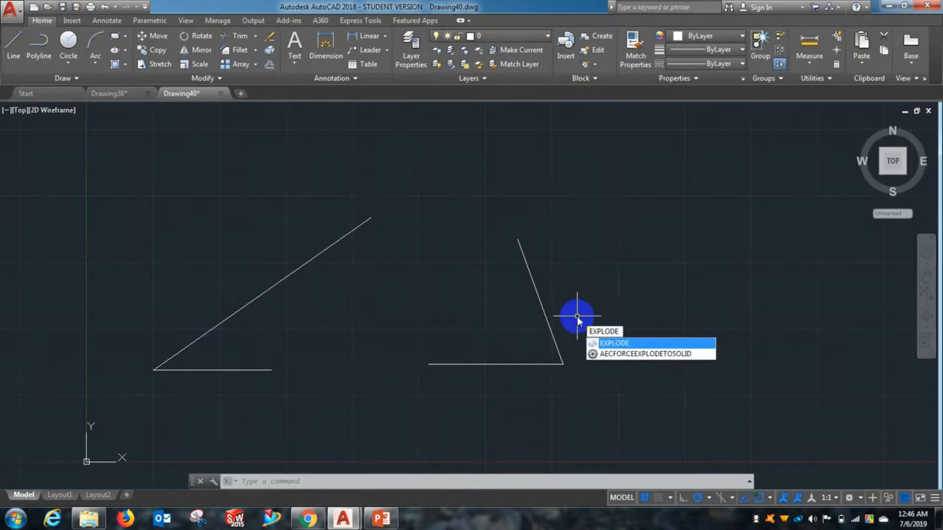
{"action": "key", "text": "Return"}
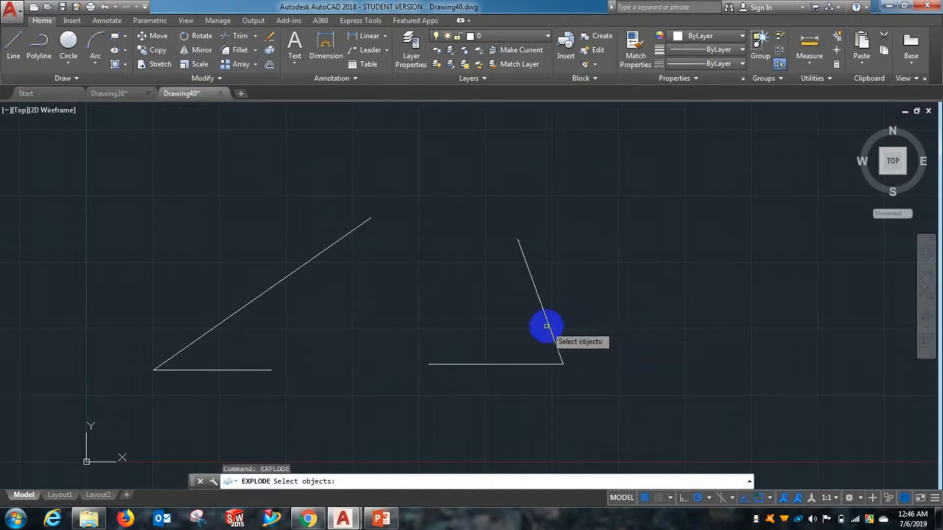
{"action": "left_click", "coordinate": [548, 327]}
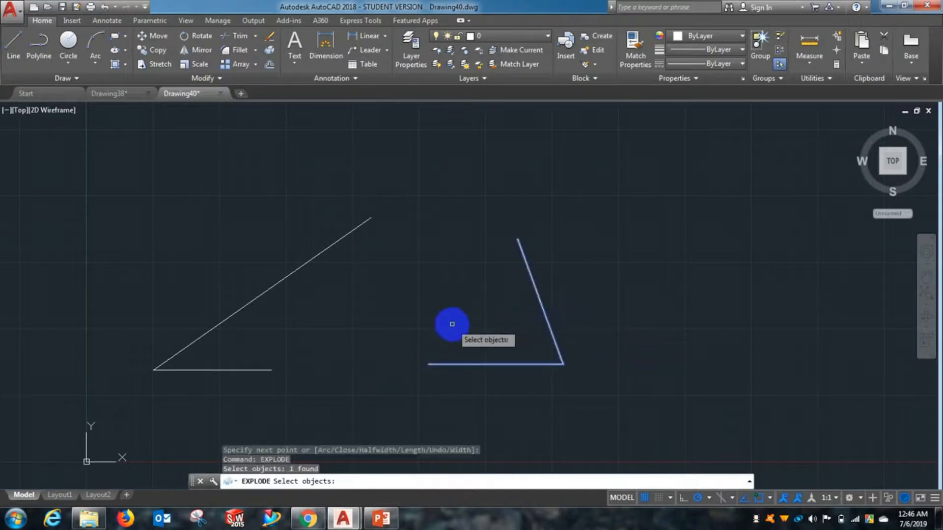
{"action": "key", "text": "Return"}
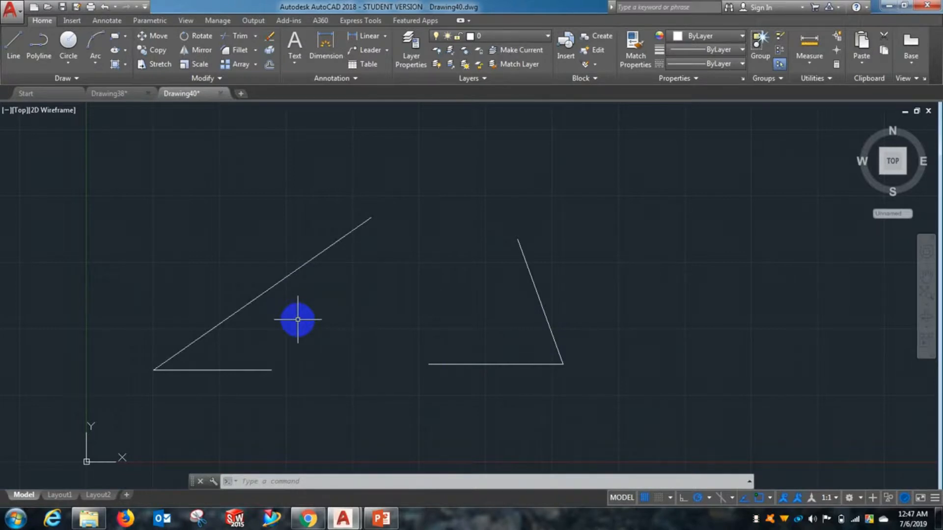
Join the 35° line and the horizontal line sharing its lower endpoint into a single object.
{"action": "type", "text": "JOI"}
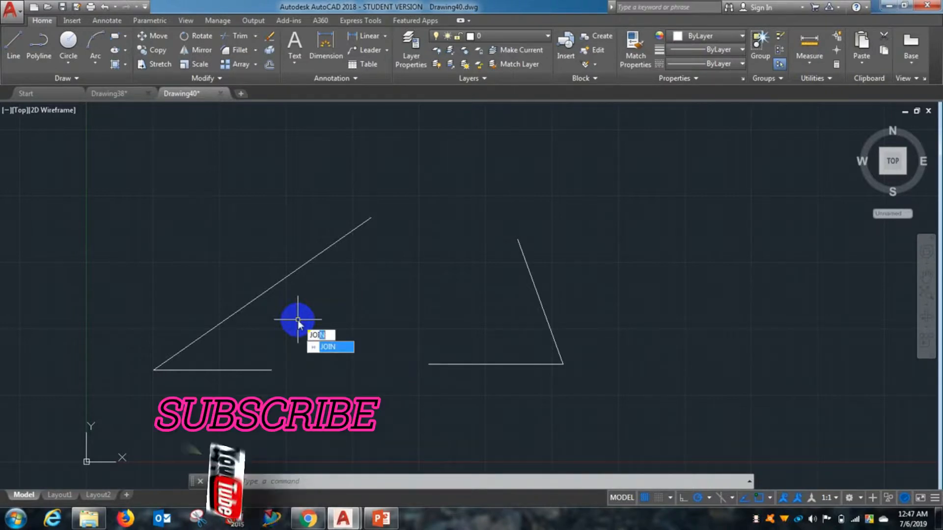
{"action": "key", "text": "Return"}
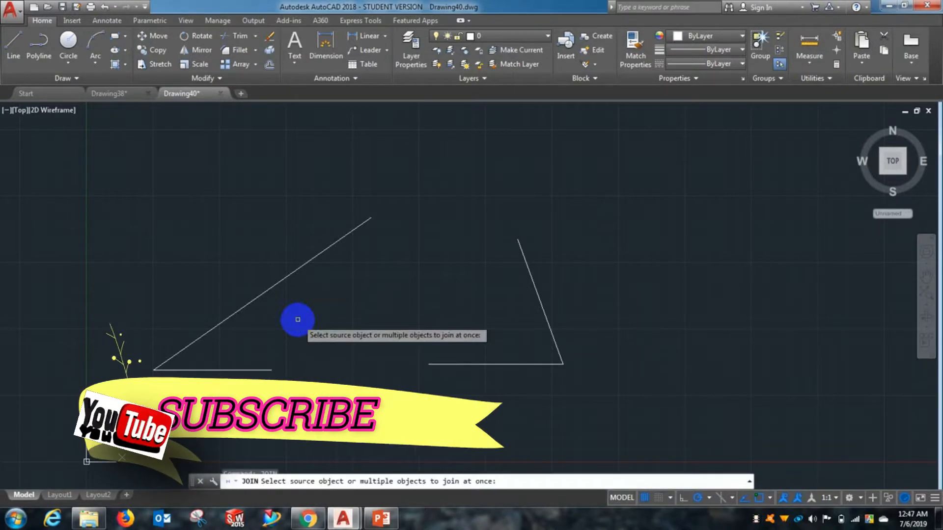
{"action": "left_click", "coordinate": [278, 280]}
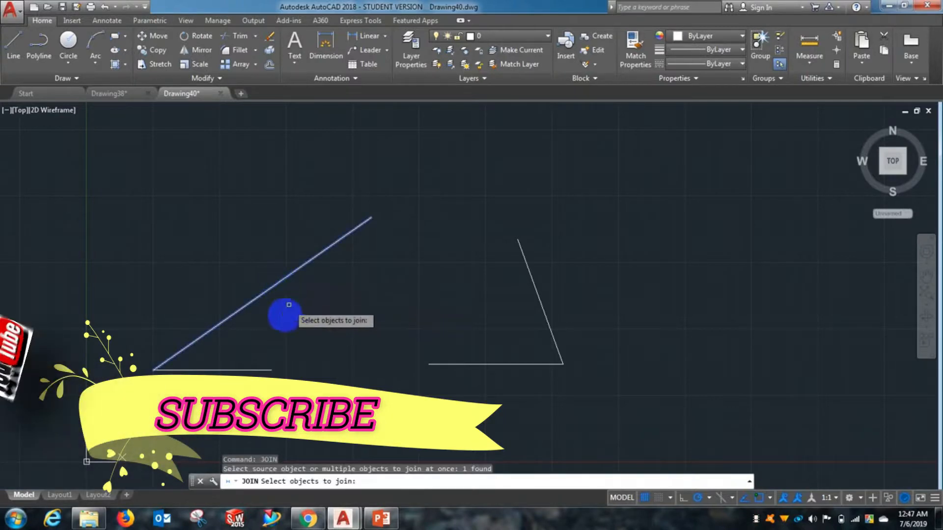
{"action": "left_click", "coordinate": [245, 369]}
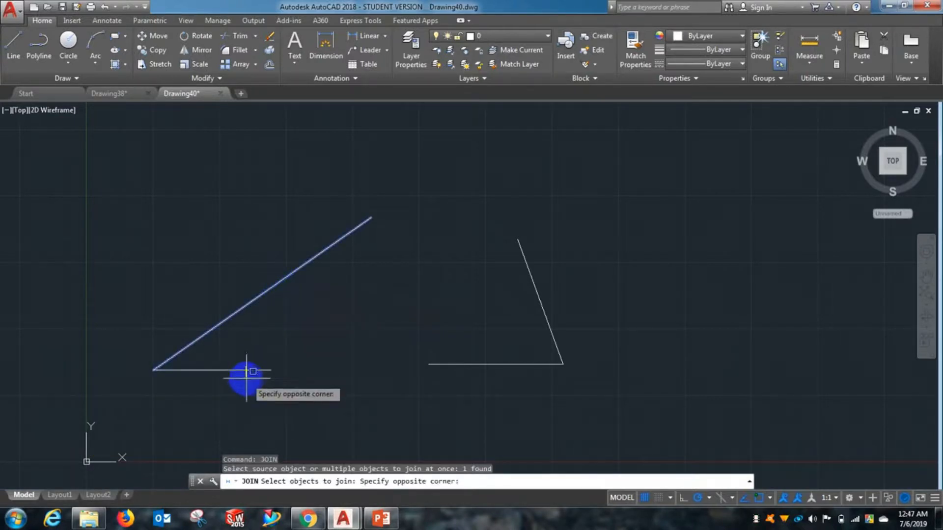
{"action": "left_click", "coordinate": [240, 373]}
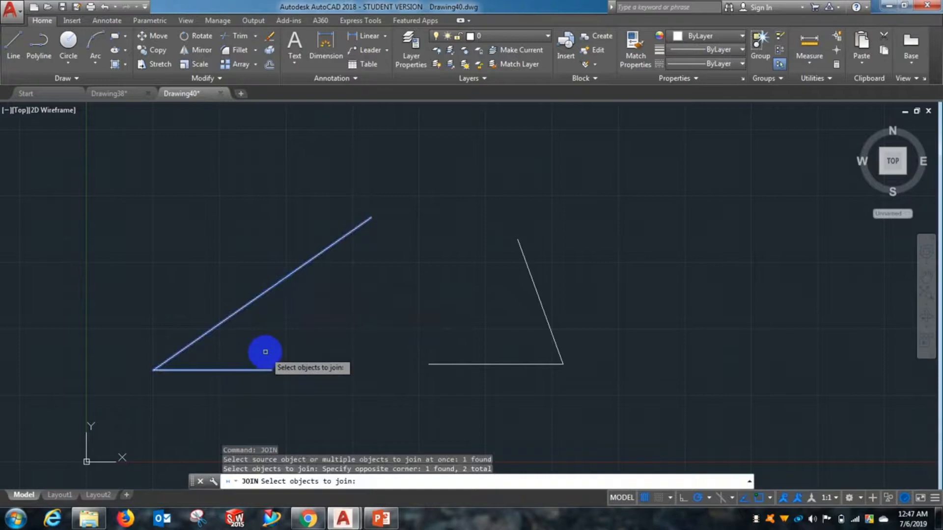
{"action": "key", "text": "Return"}
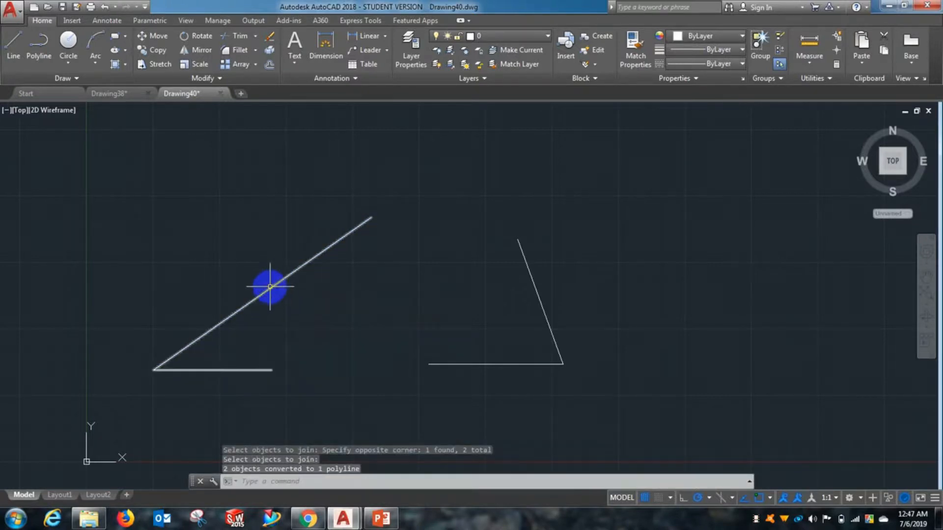
{"action": "mouse_move", "coordinate": [270, 287]}
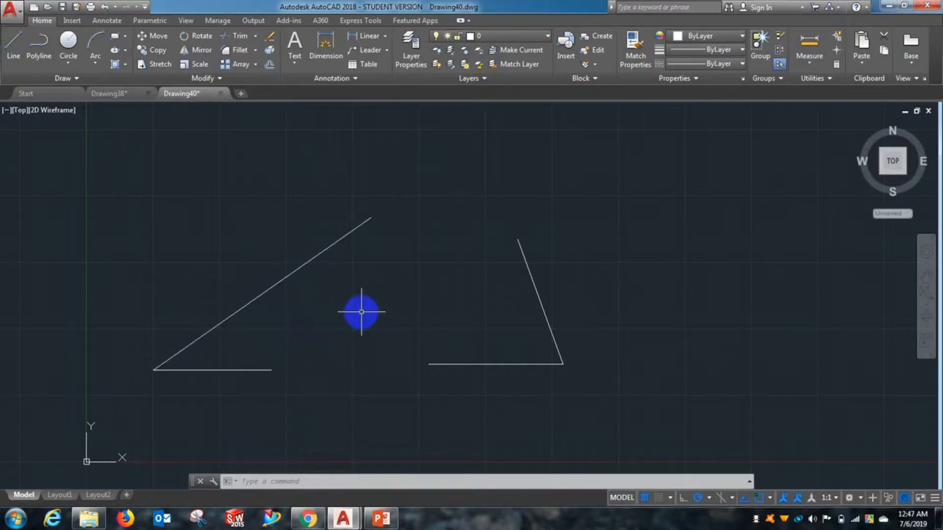
Switch to PowerPoint to check the draw bar topic list, and return to the AutoCAD drawing.
{"action": "left_click", "coordinate": [388, 525]}
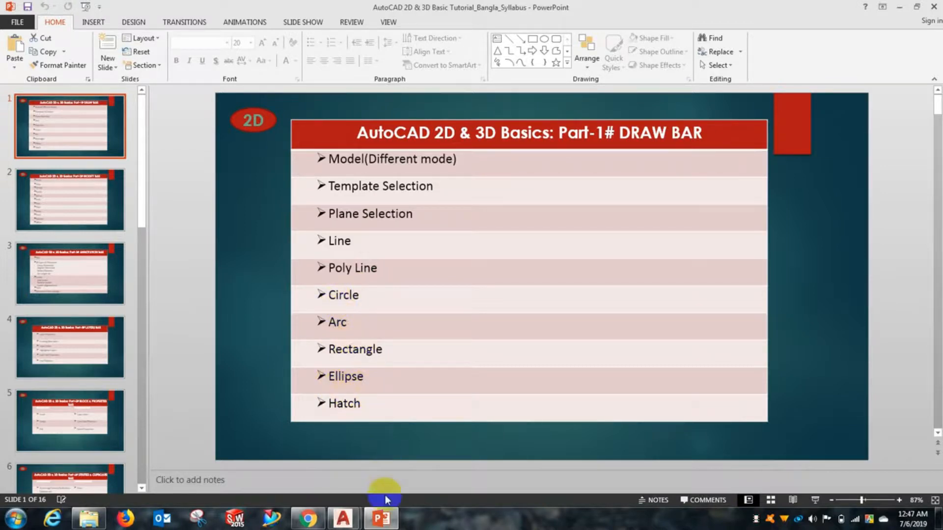
{"action": "left_click", "coordinate": [383, 518]}
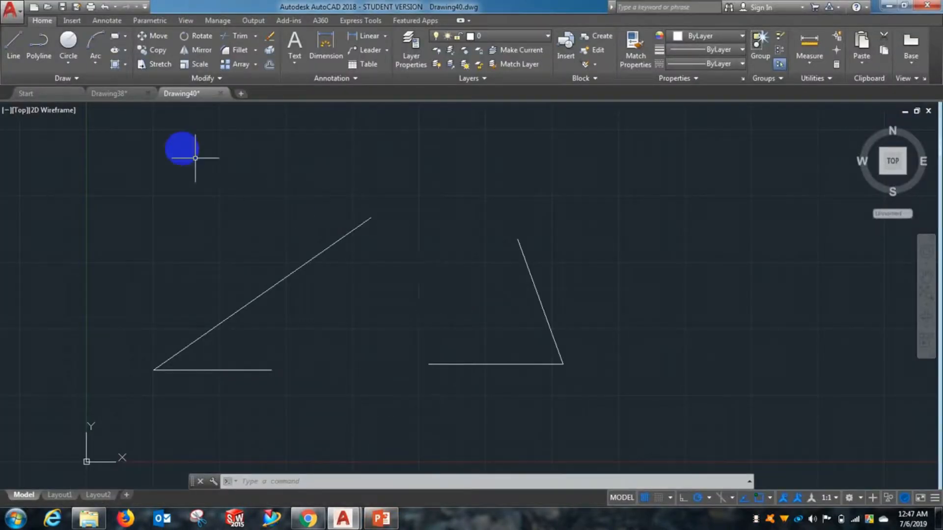
Draw a centre-radius circle with radius 5, centred on the vertex of the joined angled and horizontal lines.
{"action": "left_click", "coordinate": [70, 60]}
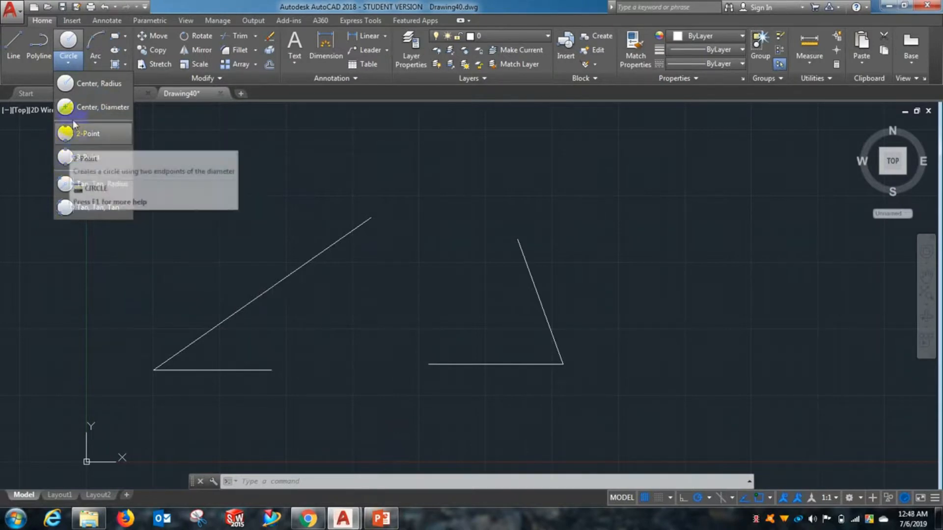
{"action": "left_click", "coordinate": [78, 84]}
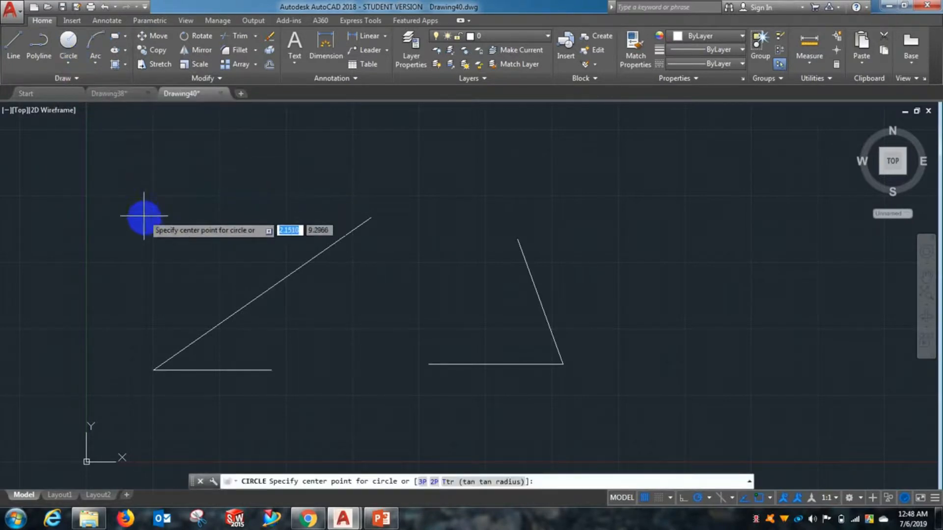
{"action": "left_click", "coordinate": [154, 370]}
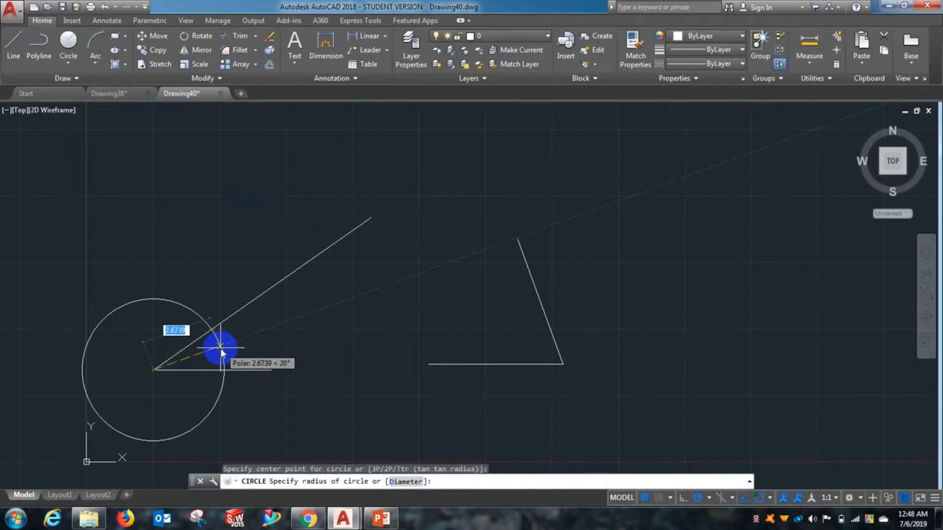
{"action": "key", "text": "Return"}
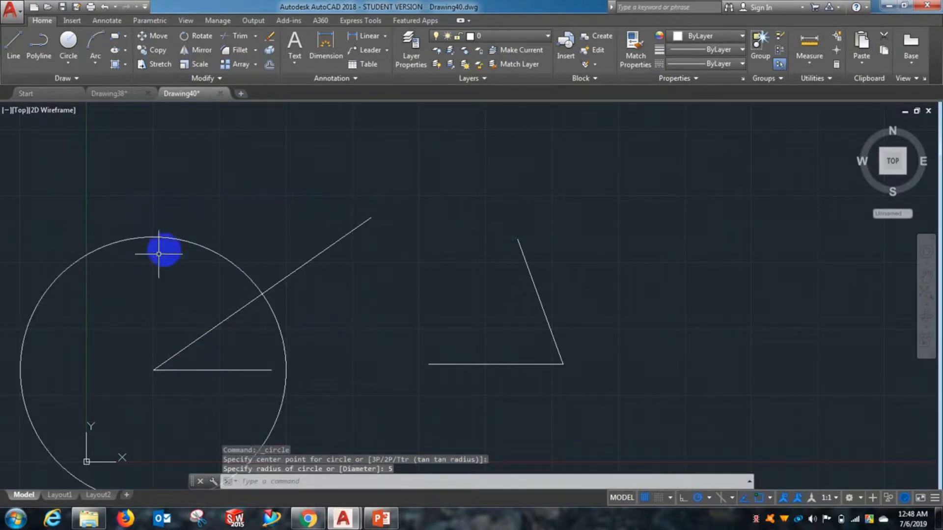
Draw a 3-point circle through both ends of the exploded horizontal line and the upper end of its slanted line.
{"action": "left_click", "coordinate": [73, 63]}
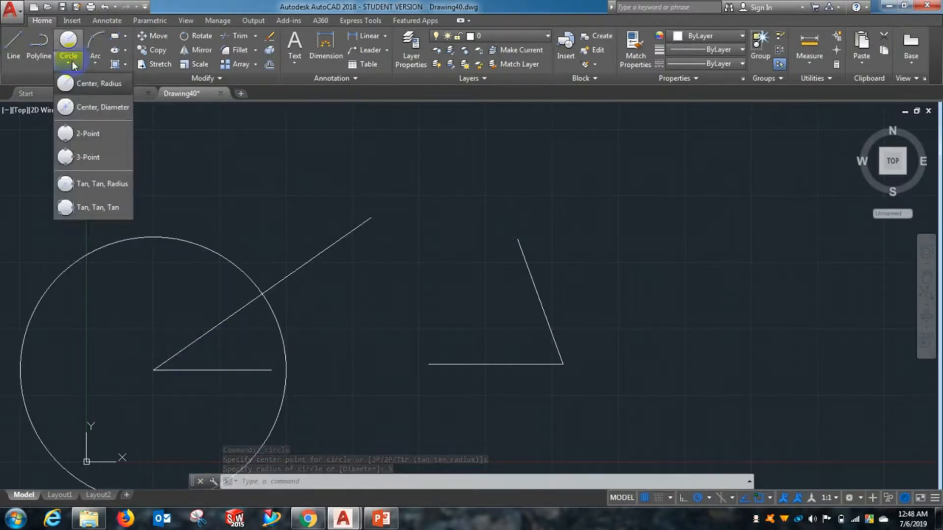
{"action": "left_click", "coordinate": [80, 158]}
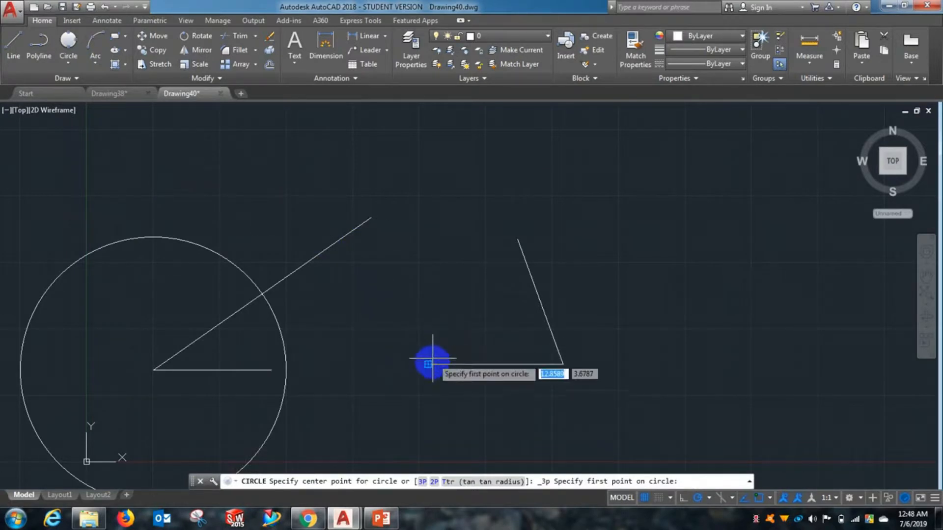
{"action": "left_click", "coordinate": [428, 364]}
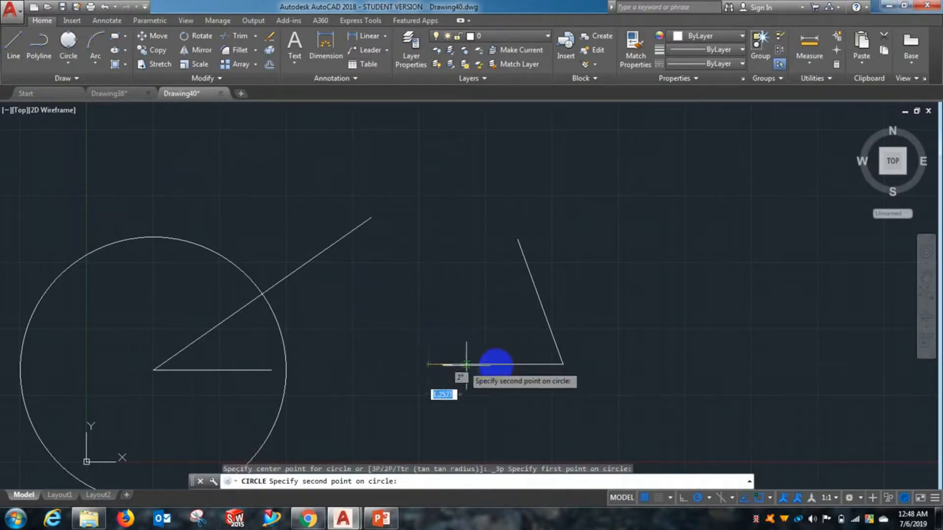
{"action": "left_click", "coordinate": [563, 365]}
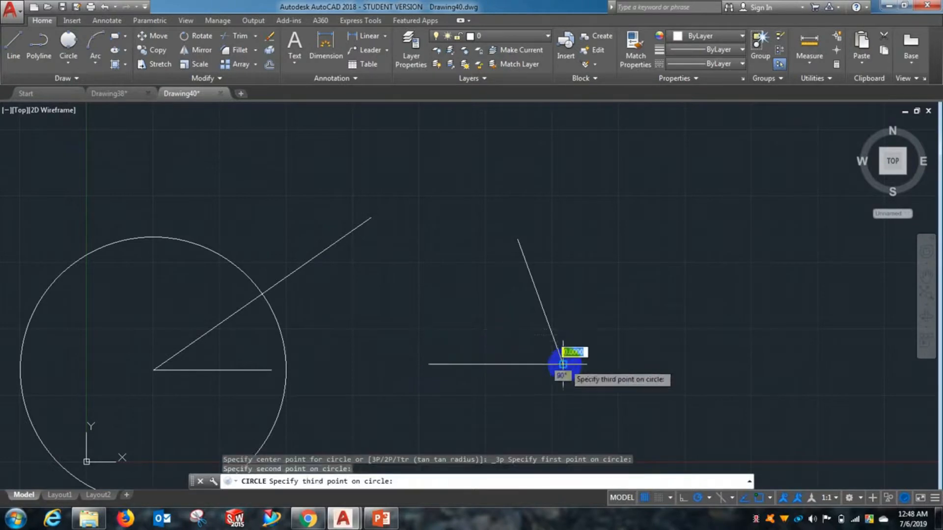
{"action": "left_click", "coordinate": [520, 241]}
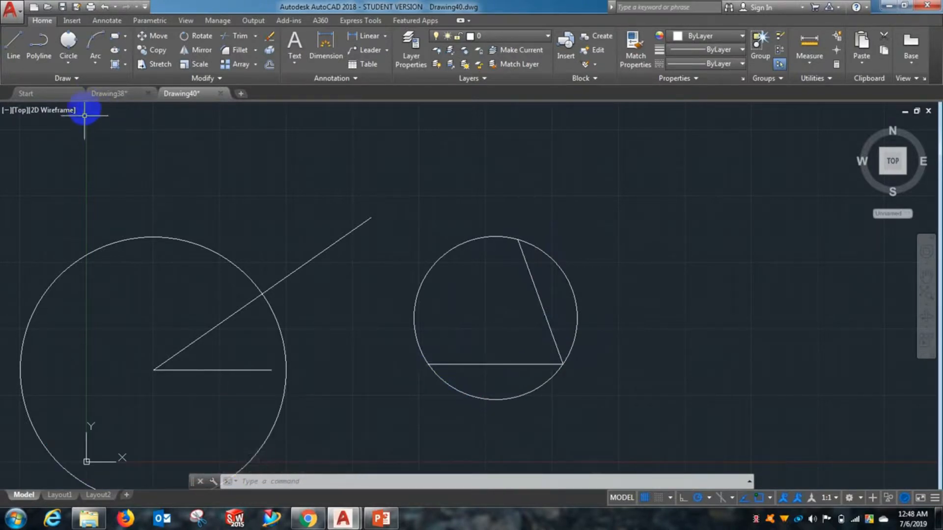
Draw an L-shape of two connected lines beside the 3-point circle: vertically downward, then horizontally to the right.
{"action": "left_click", "coordinate": [99, 63]}
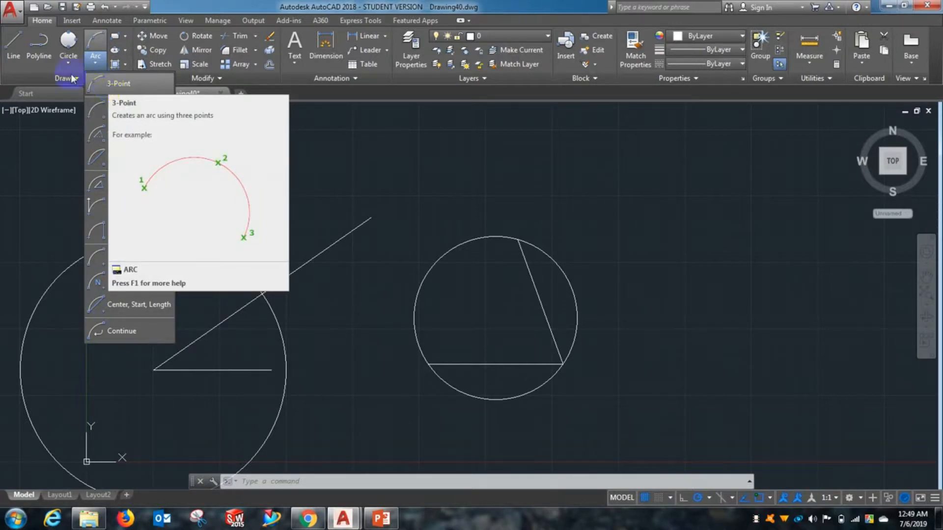
{"action": "left_click", "coordinate": [13, 47]}
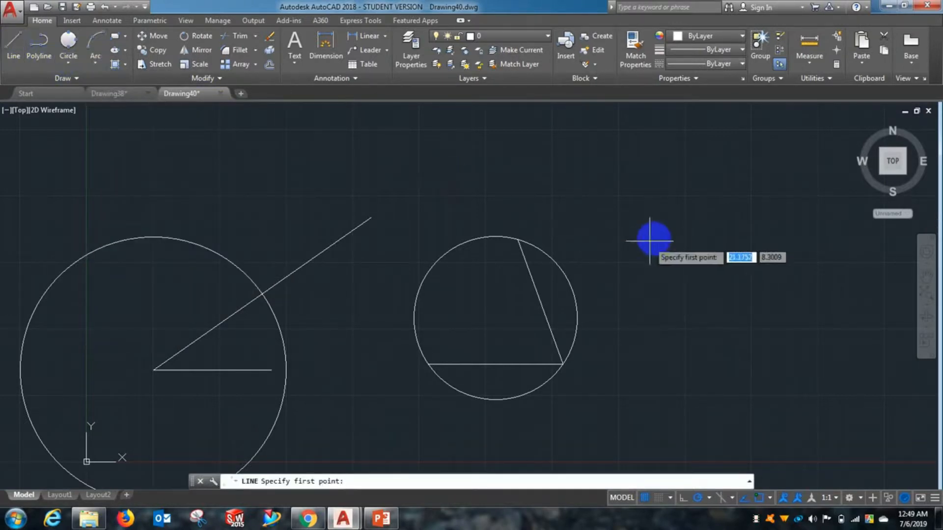
{"action": "left_click", "coordinate": [644, 258]}
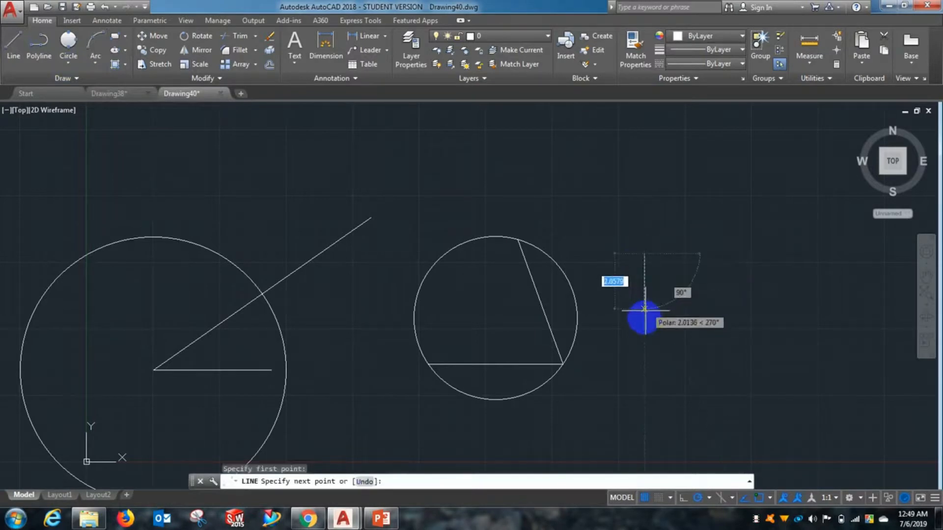
{"action": "left_click", "coordinate": [644, 349]}
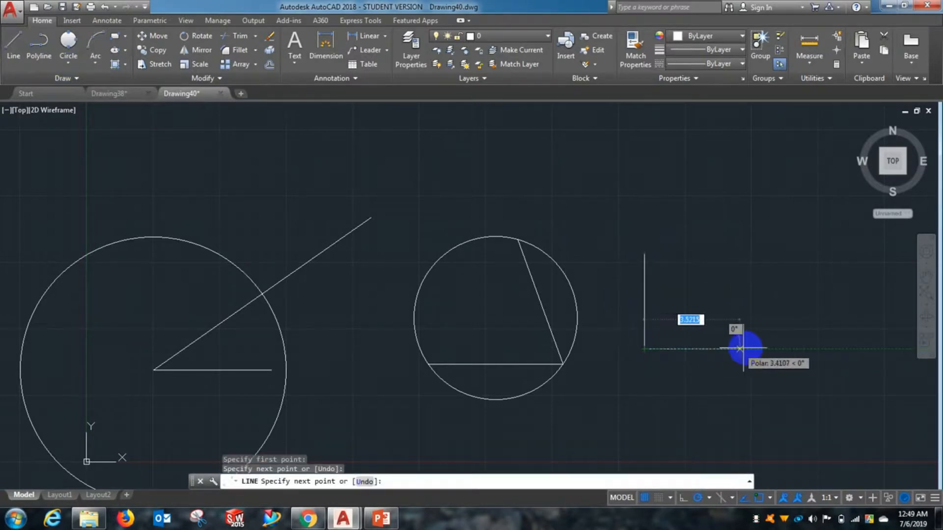
{"action": "left_click", "coordinate": [749, 349]}
{"action": "right_click", "coordinate": [740, 253]}
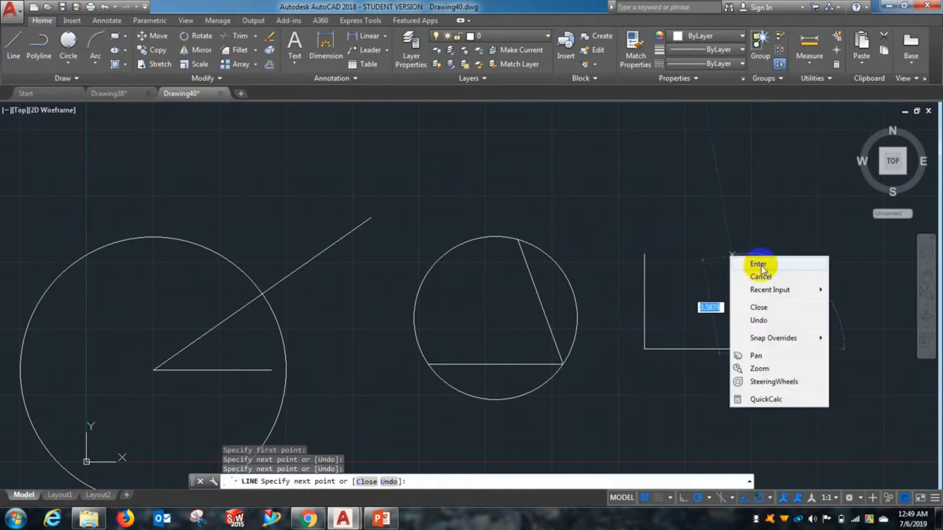
{"action": "left_click", "coordinate": [752, 265]}
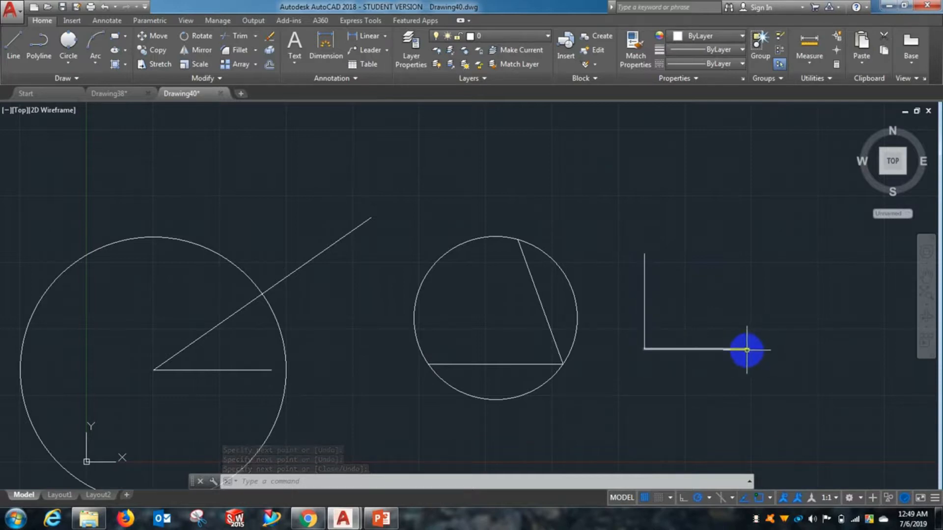
Draw a 3-point arc from the upper end of the L-shape through its corner to the end of its horizontal line.
{"action": "left_click", "coordinate": [98, 40]}
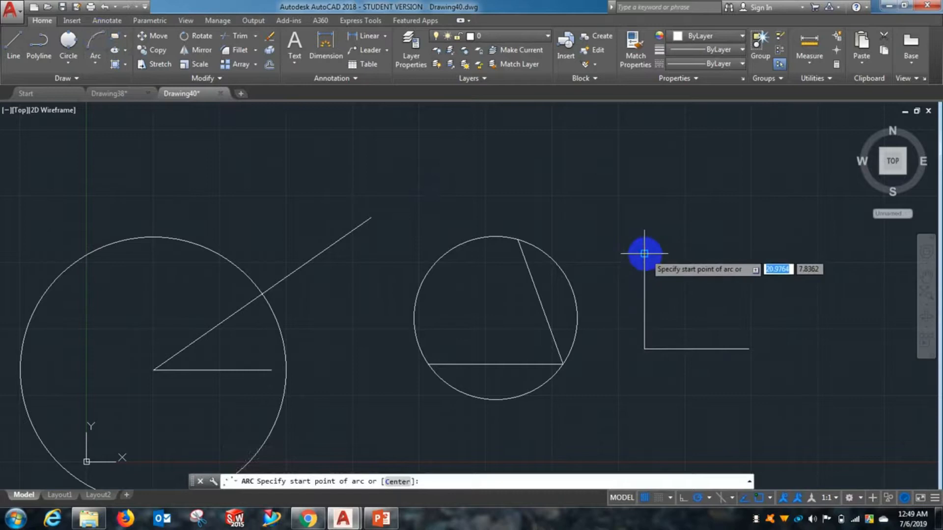
{"action": "left_click", "coordinate": [644, 254]}
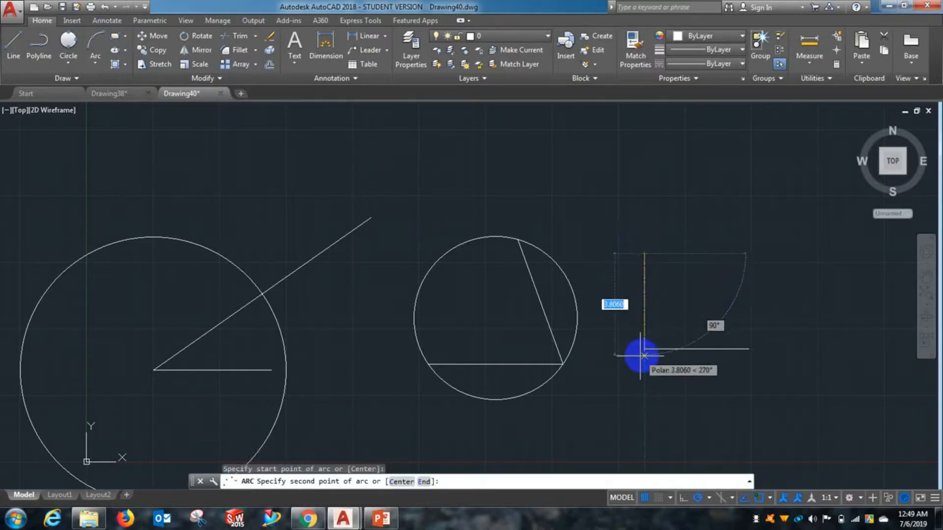
{"action": "left_click", "coordinate": [644, 349]}
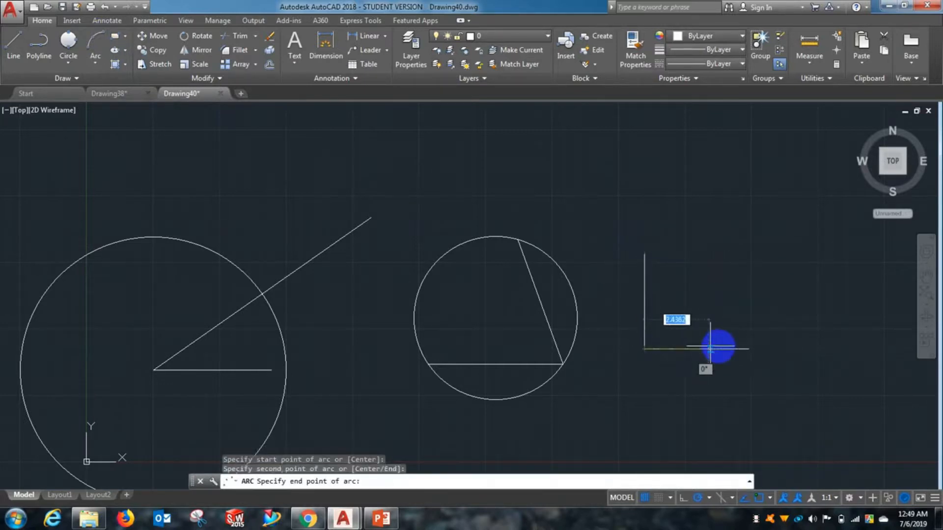
{"action": "left_click", "coordinate": [748, 349]}
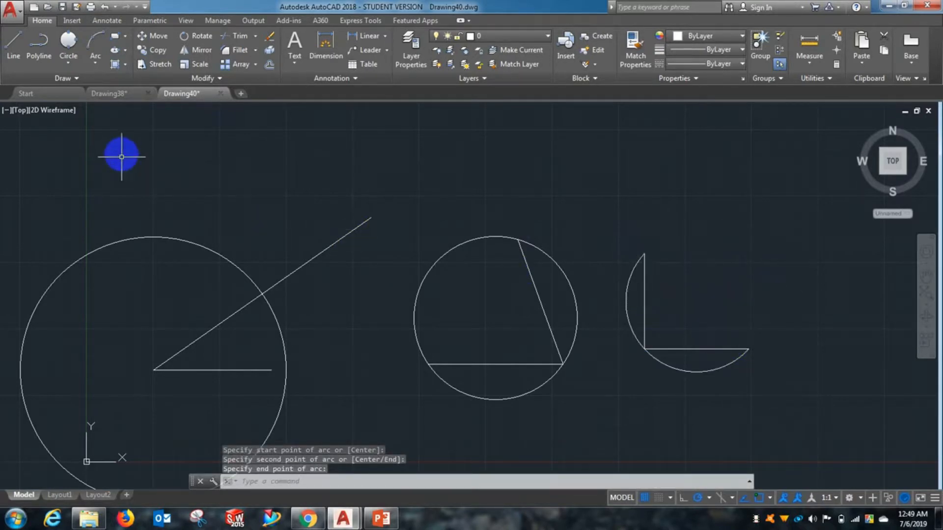
Draw a Start, End, Direction arc from the vertex to the other end of the joined horizontal segment, with direction 30°.
{"action": "left_click", "coordinate": [97, 64]}
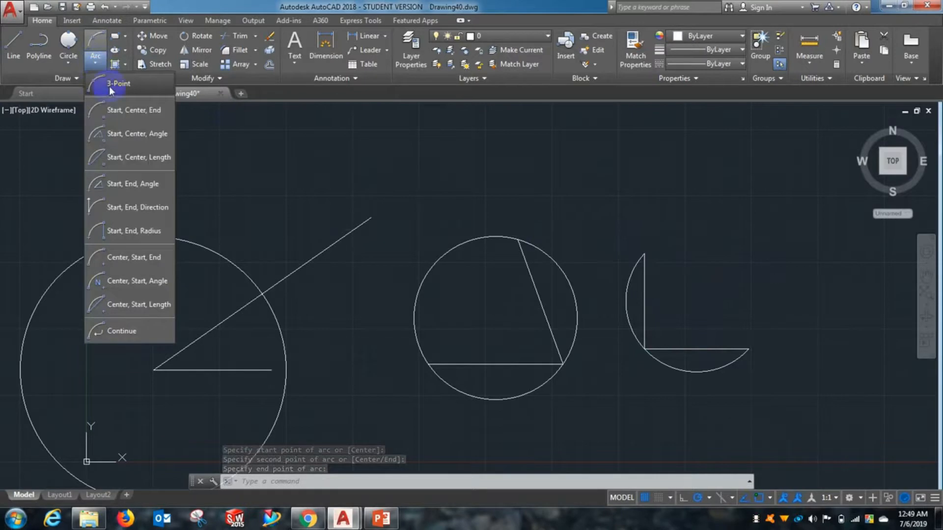
{"action": "left_click", "coordinate": [120, 208]}
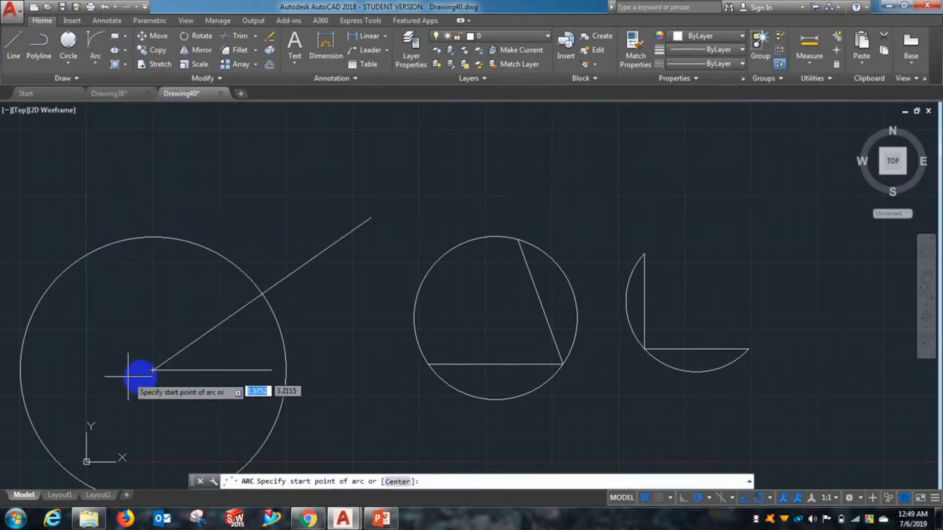
{"action": "left_click", "coordinate": [152, 371]}
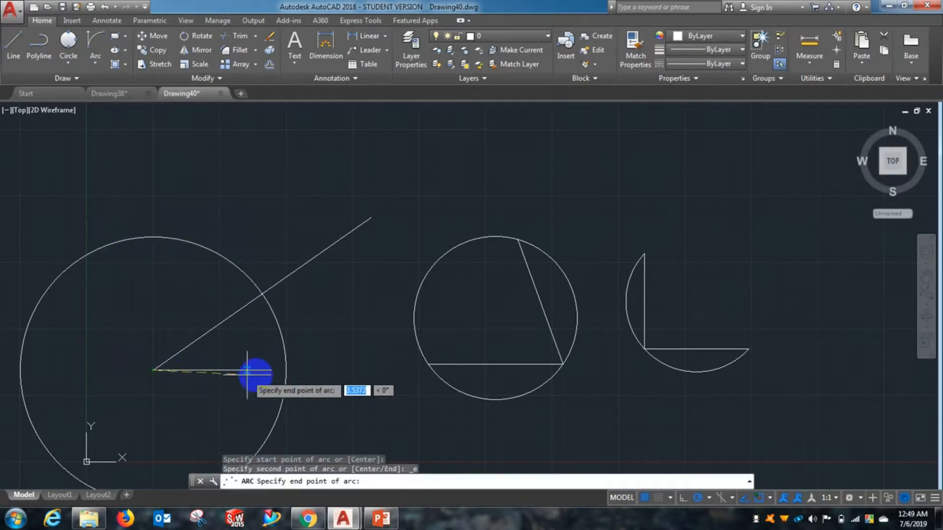
{"action": "left_click", "coordinate": [271, 370]}
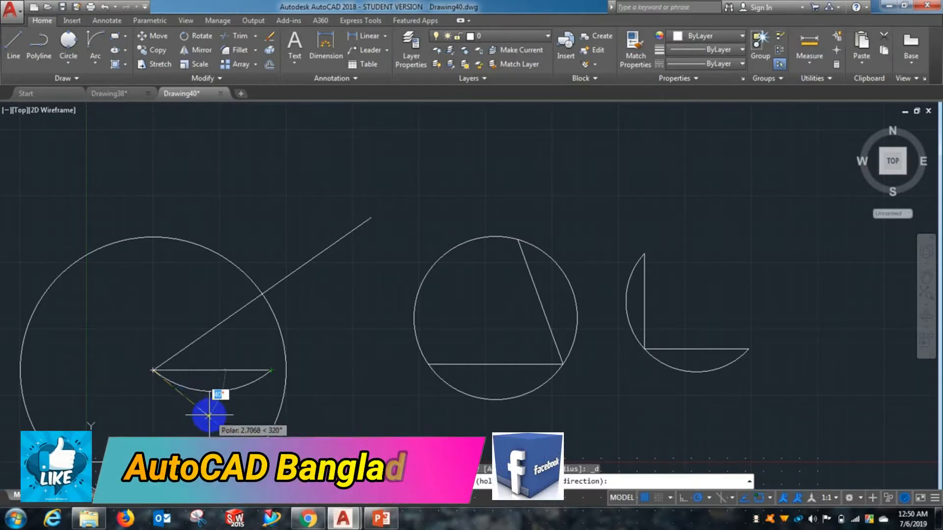
{"action": "type", "text": "0"}
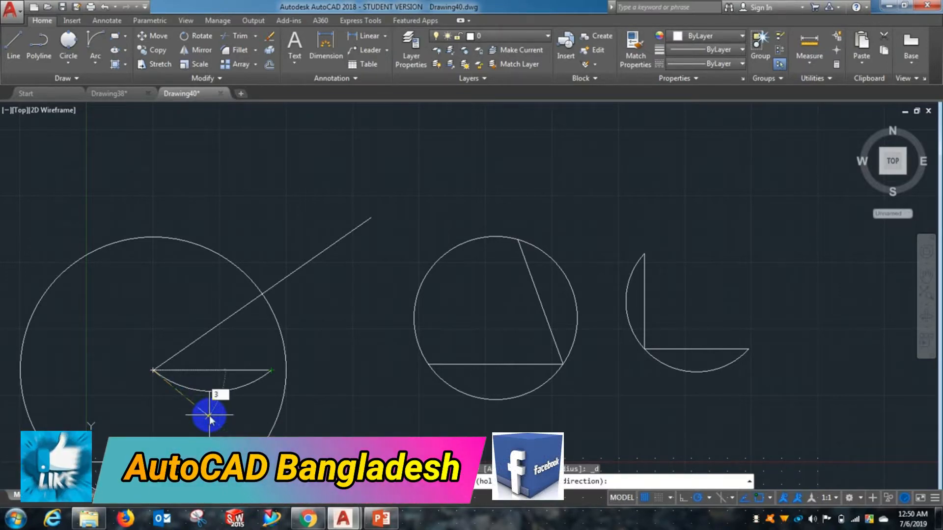
{"action": "key", "text": "Return"}
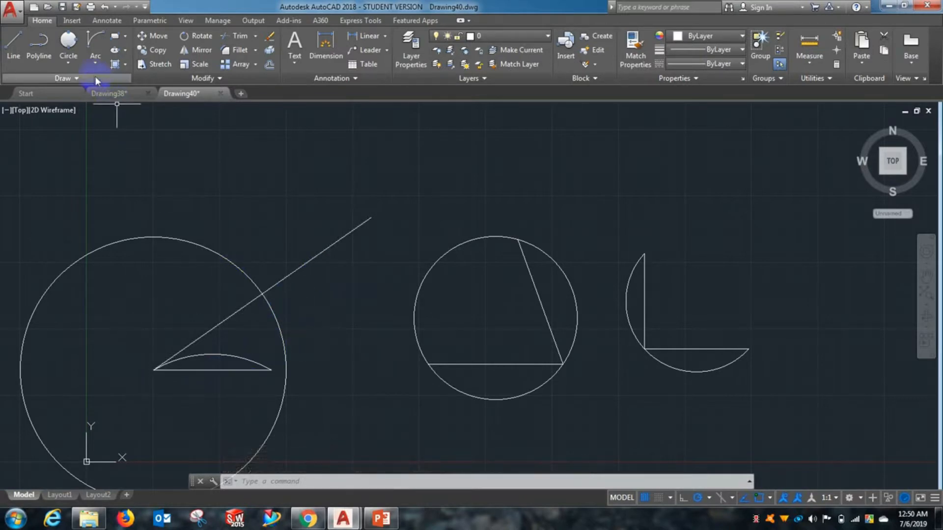
Draw a rectangle 10 units wide and 5 units high in the empty space beside the L-shape with the arc.
{"action": "left_click", "coordinate": [115, 38]}
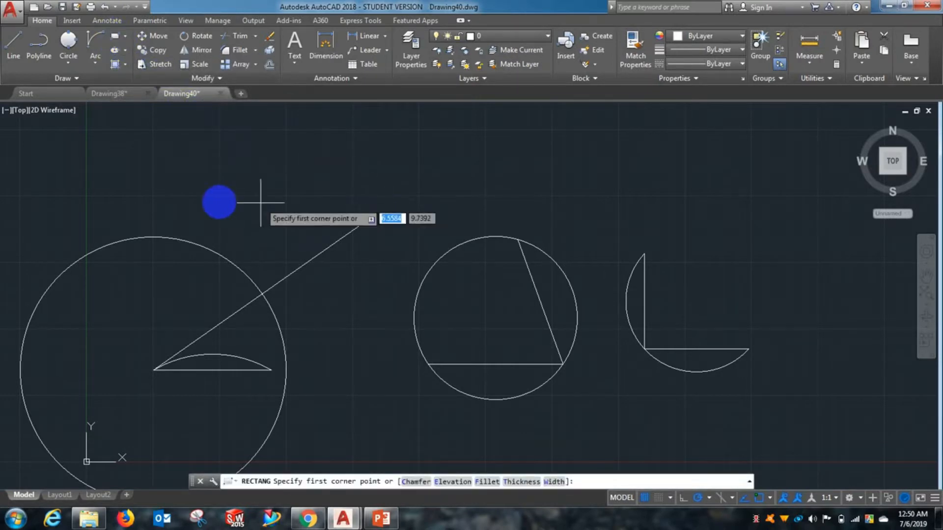
{"action": "scroll", "coordinate": [211, 199], "scroll_direction": "down", "scroll_amount": 2}
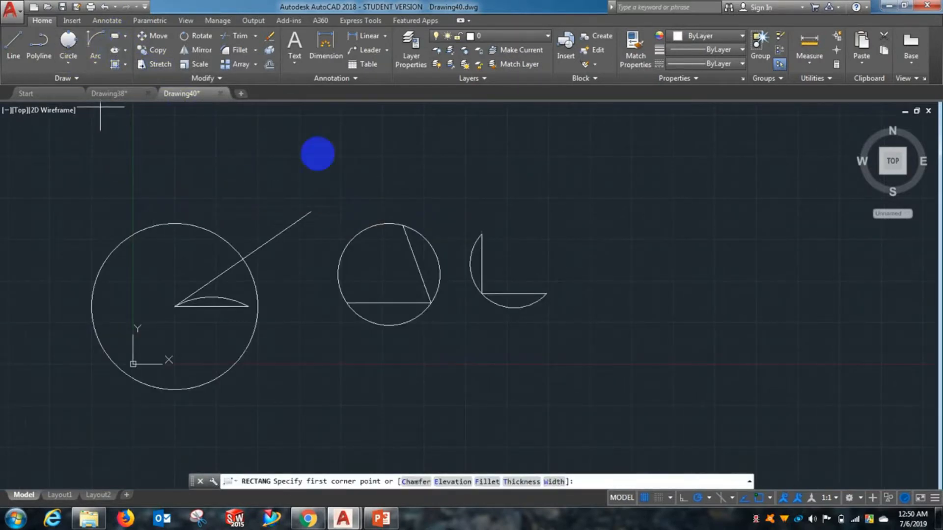
{"action": "scroll", "coordinate": [583, 238], "scroll_direction": "up", "scroll_amount": 2}
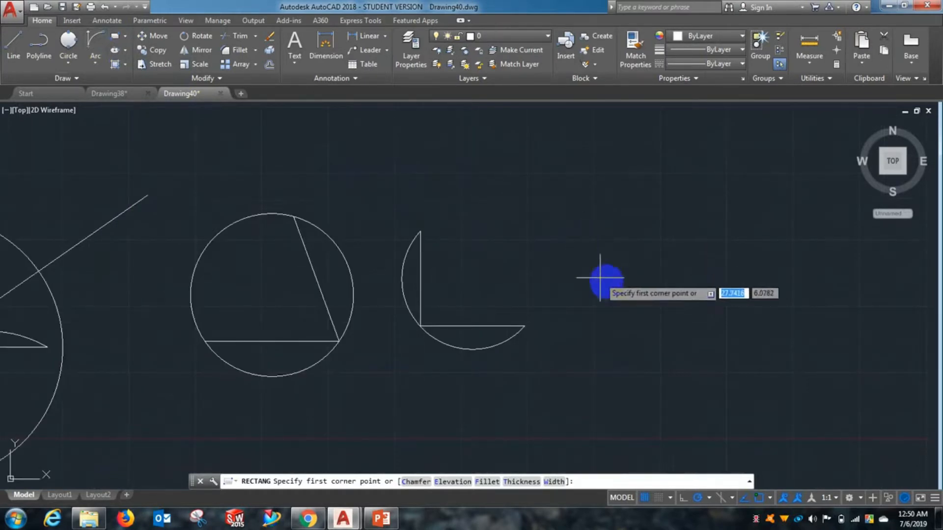
{"action": "left_click", "coordinate": [602, 302]}
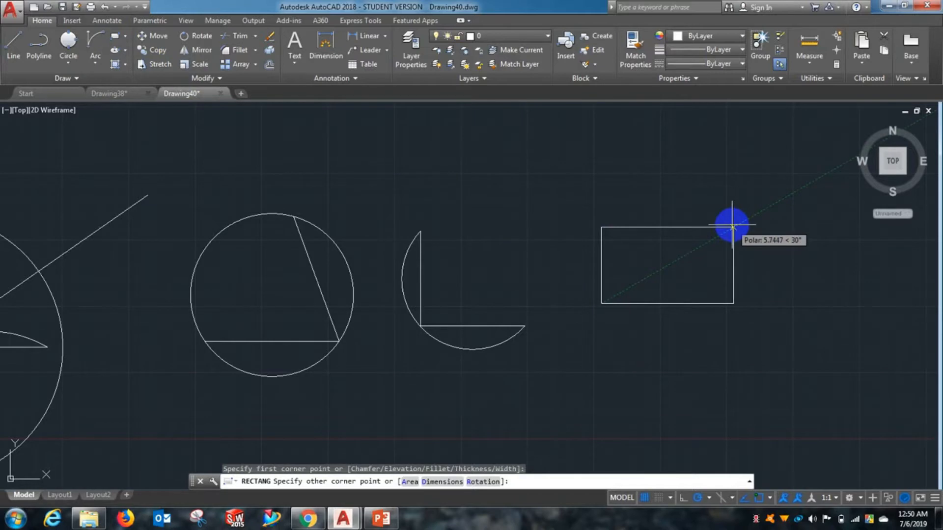
{"action": "type", "text": "1"}
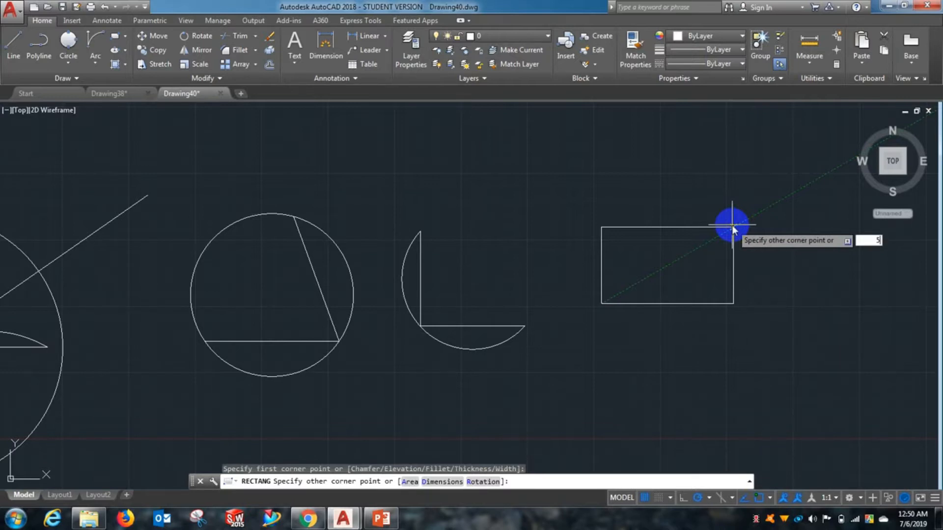
{"action": "key", "text": "BackSpace"}
{"action": "key", "text": "BackSpace"}
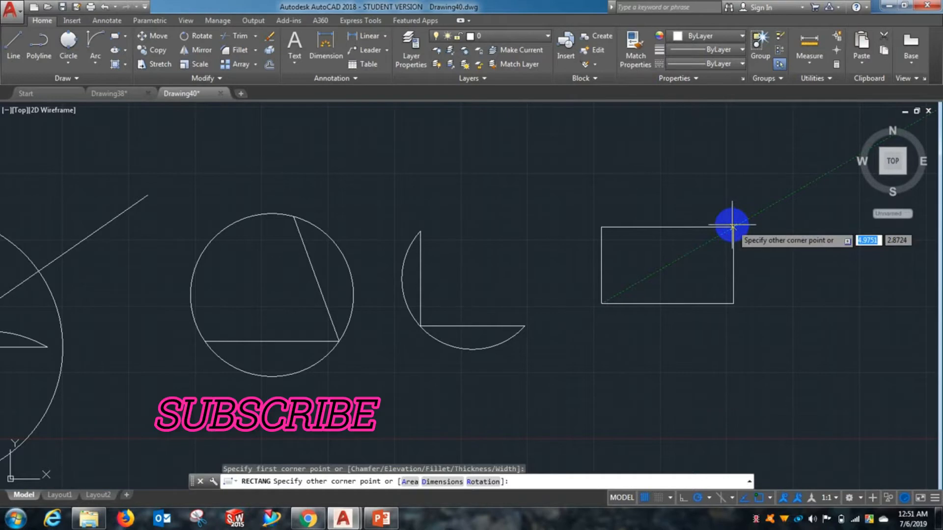
{"action": "type", "text": "10"}
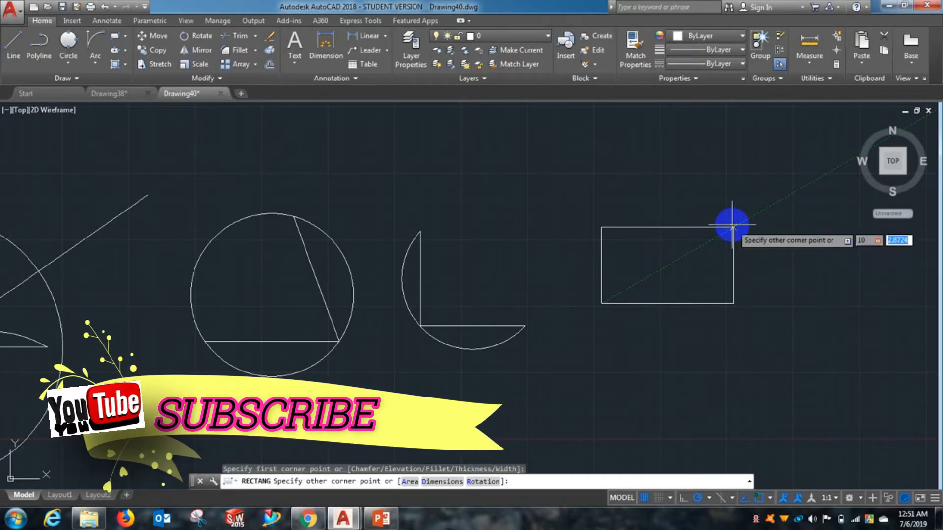
{"action": "type", "text": "5"}
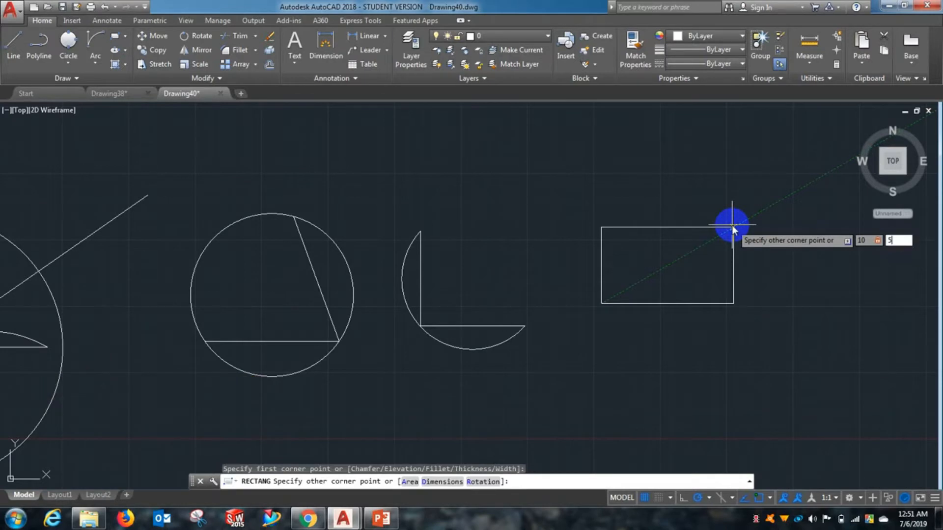
{"action": "key", "text": "Return"}
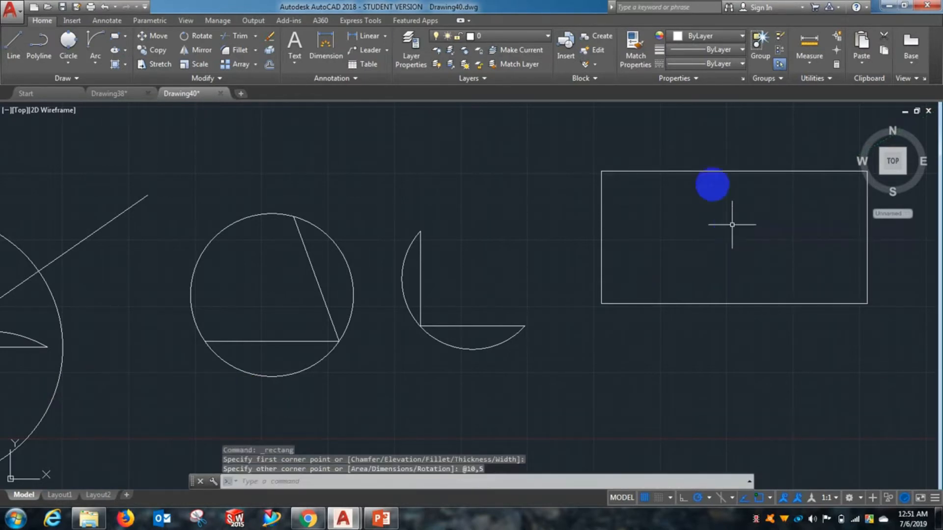
Draw a six-sided polygon, inscribed in circle, above the L-shape, with one vertex in the 30° direction from its center.
{"action": "scroll", "coordinate": [669, 282], "scroll_direction": "down", "scroll_amount": 2}
{"action": "middle_click_drag", "start_coordinate": [722, 260], "coordinate": [571, 312]}
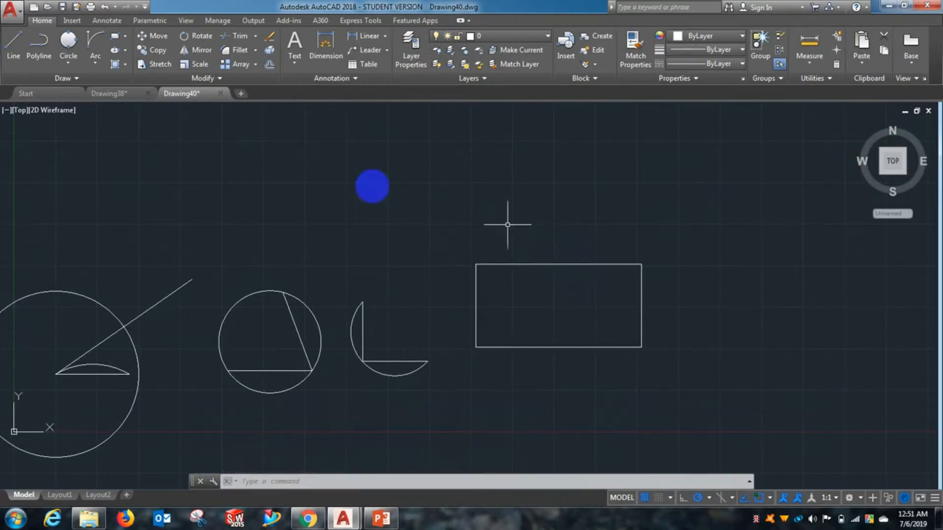
{"action": "left_click", "coordinate": [126, 37]}
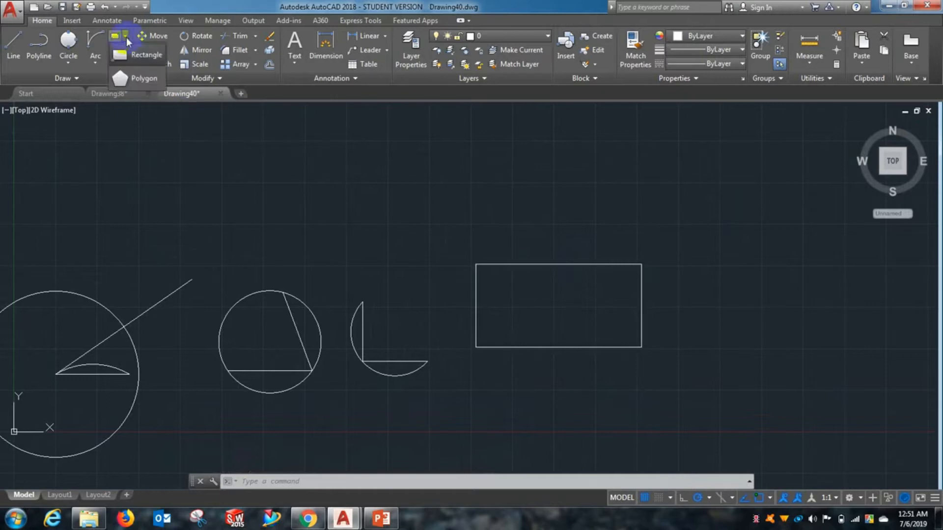
{"action": "left_click", "coordinate": [139, 79]}
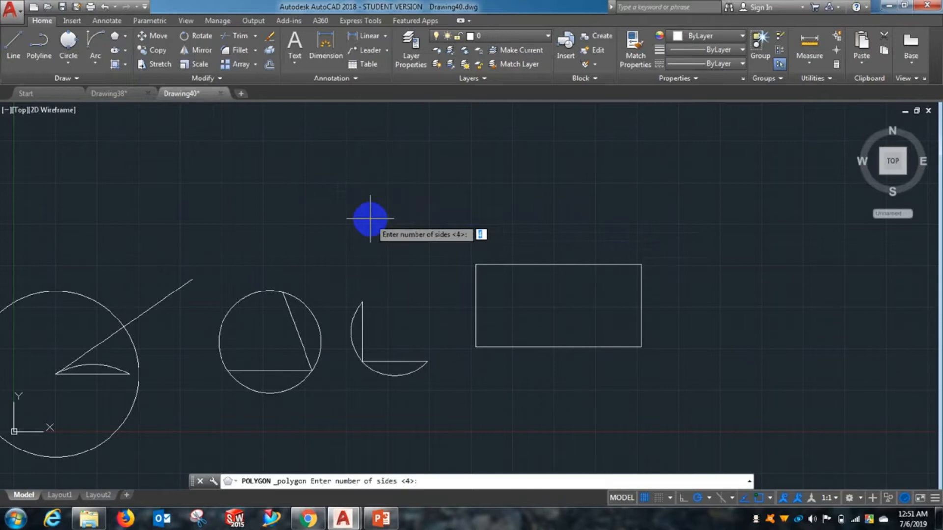
{"action": "type", "text": "6"}
{"action": "key", "text": "Return"}
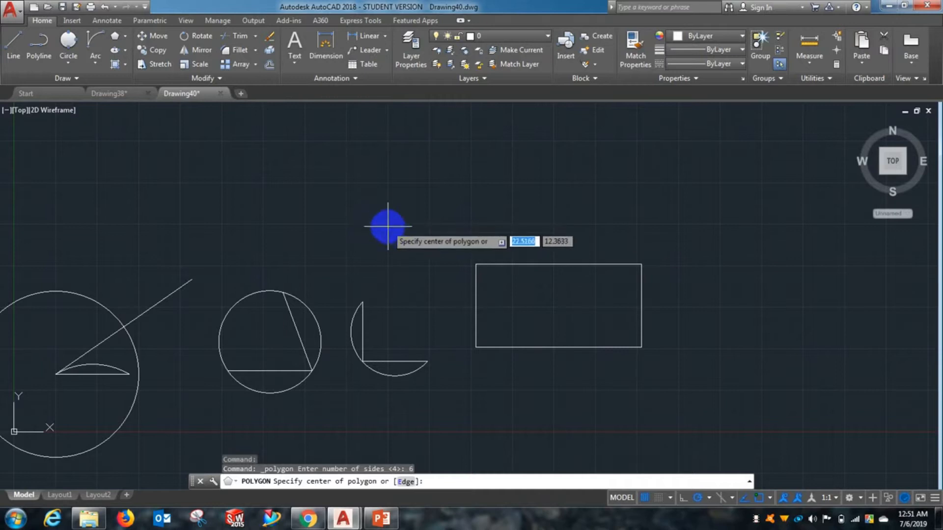
{"action": "left_click", "coordinate": [386, 225]}
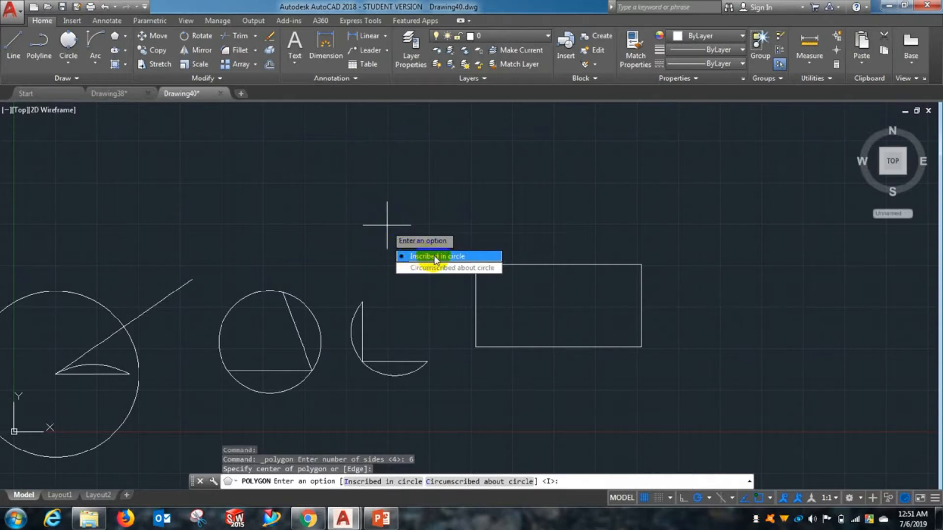
{"action": "left_click", "coordinate": [431, 276]}
{"action": "left_click", "coordinate": [433, 256]}
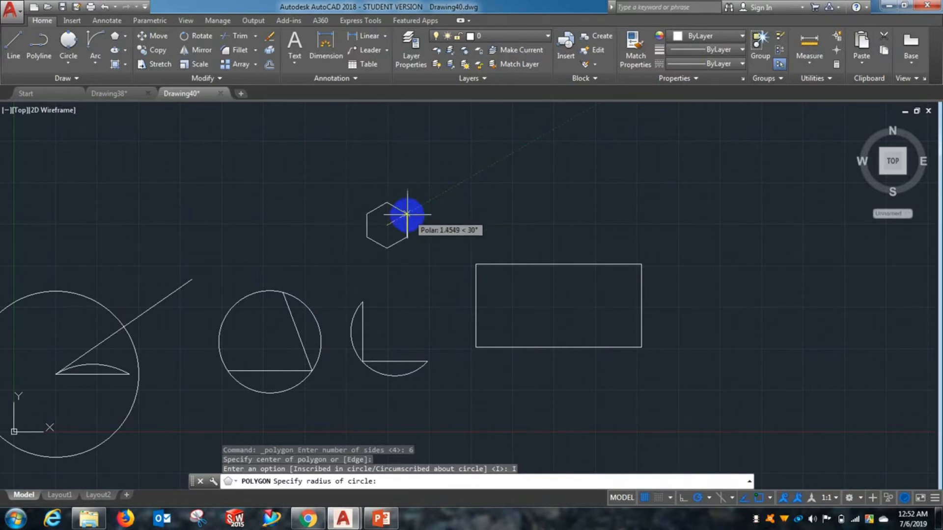
{"action": "left_click", "coordinate": [410, 210]}
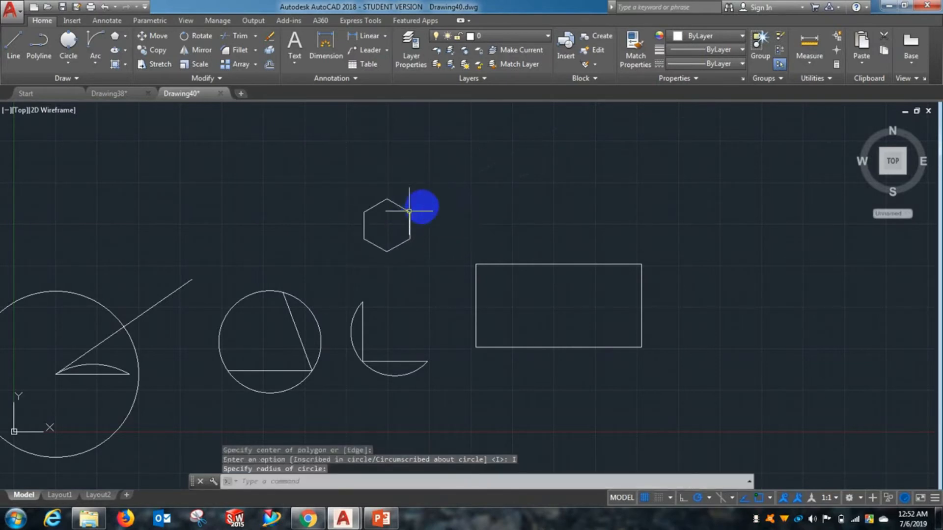
Draw a six-sided polygon circumscribed about a circle of radius about 1.63 above the rectangle, with a horizontal top edge.
{"action": "left_click", "coordinate": [116, 39]}
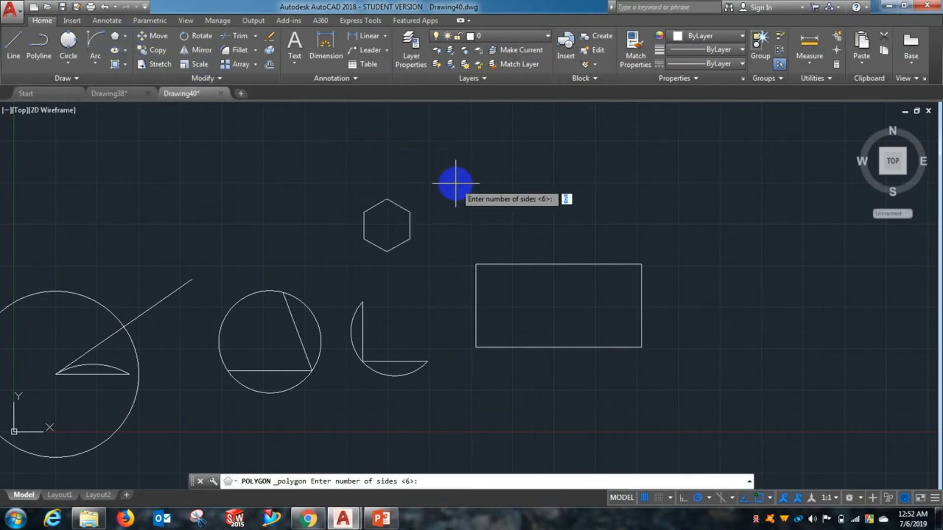
{"action": "key", "text": "Return"}
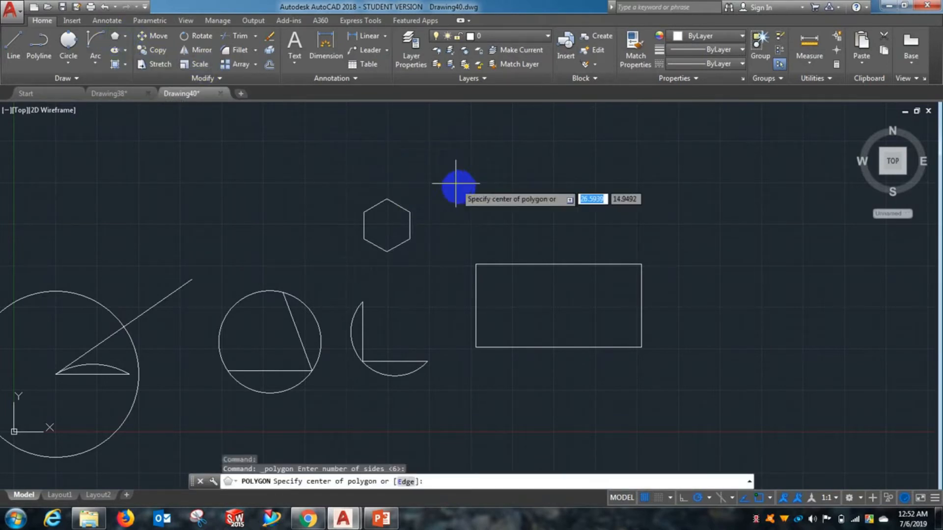
{"action": "left_click", "coordinate": [502, 202]}
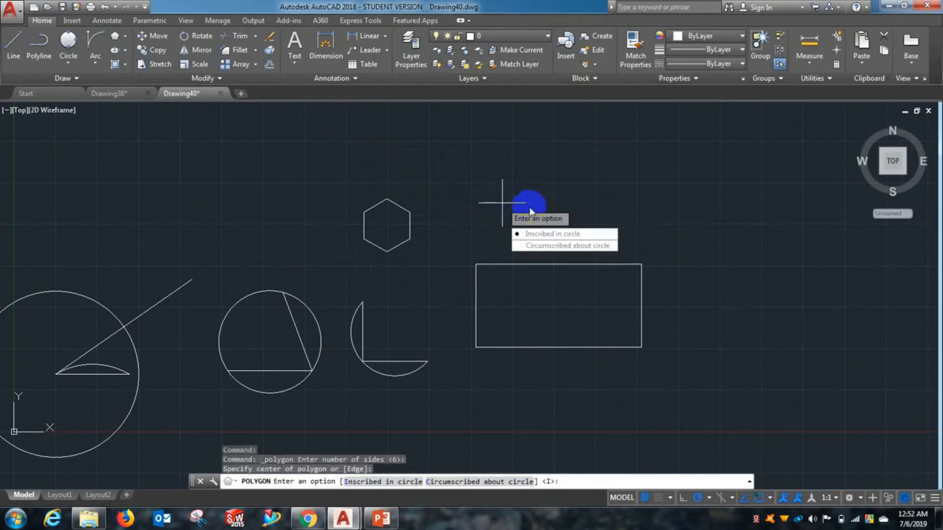
{"action": "left_click", "coordinate": [550, 245]}
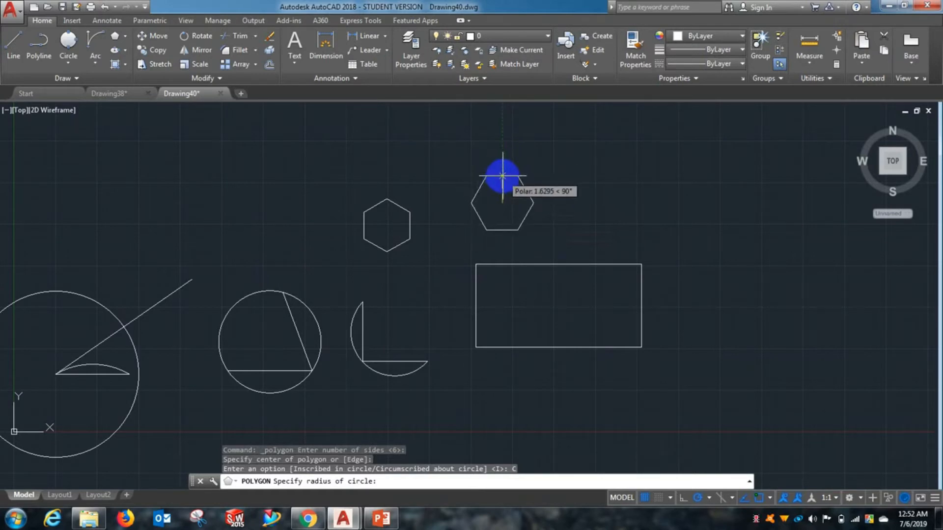
{"action": "left_click", "coordinate": [502, 175]}
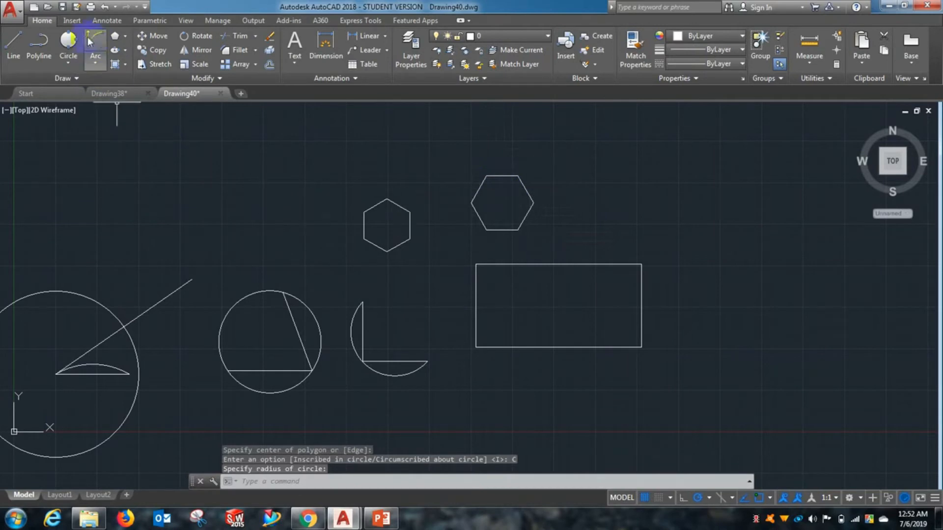
Draw a center ellipse in the middle of the rectangle with a horizontal half-axis of 5 and a vertical half-axis of 2.
{"action": "left_click", "coordinate": [126, 50]}
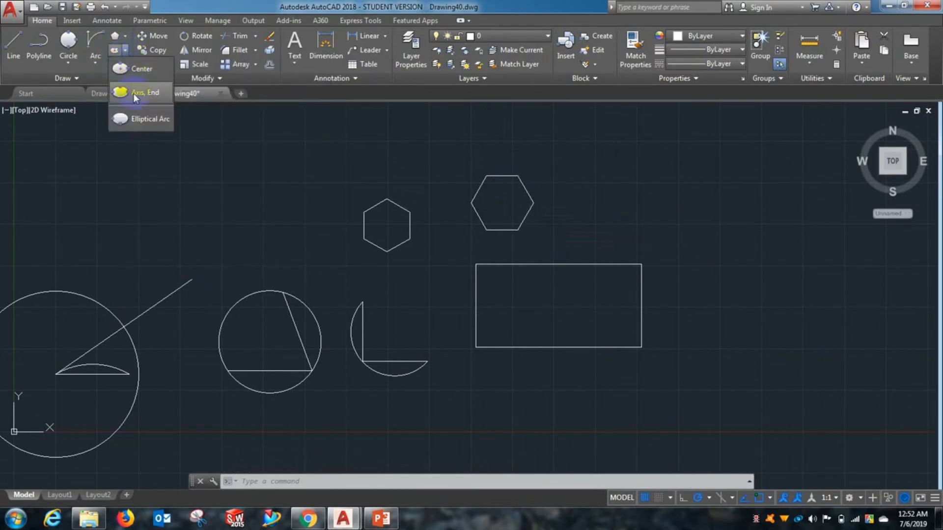
{"action": "left_click", "coordinate": [127, 69]}
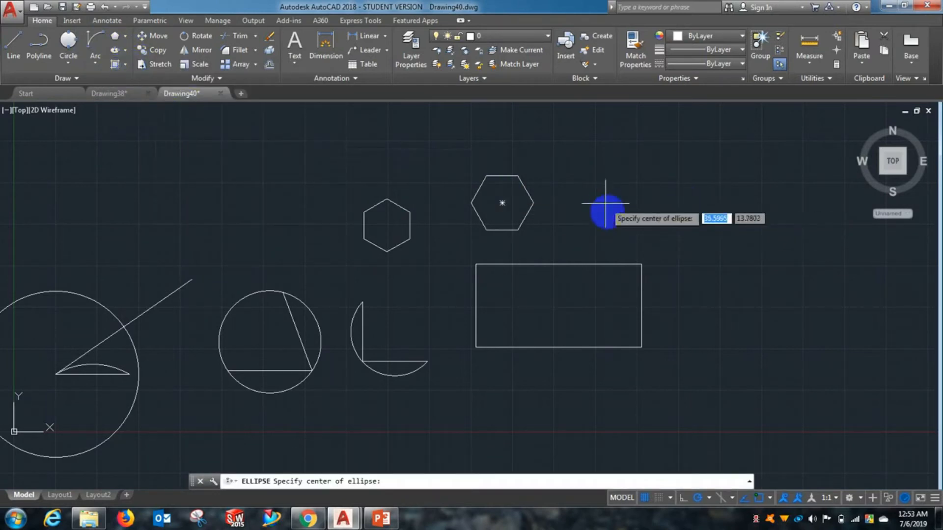
{"action": "scroll", "coordinate": [436, 300], "scroll_direction": "down", "scroll_amount": 1}
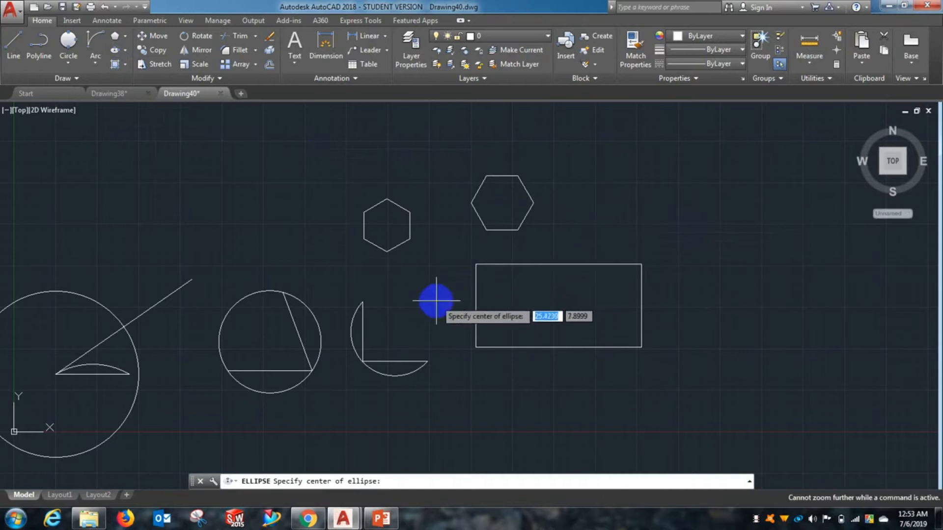
{"action": "left_click", "coordinate": [558, 305]}
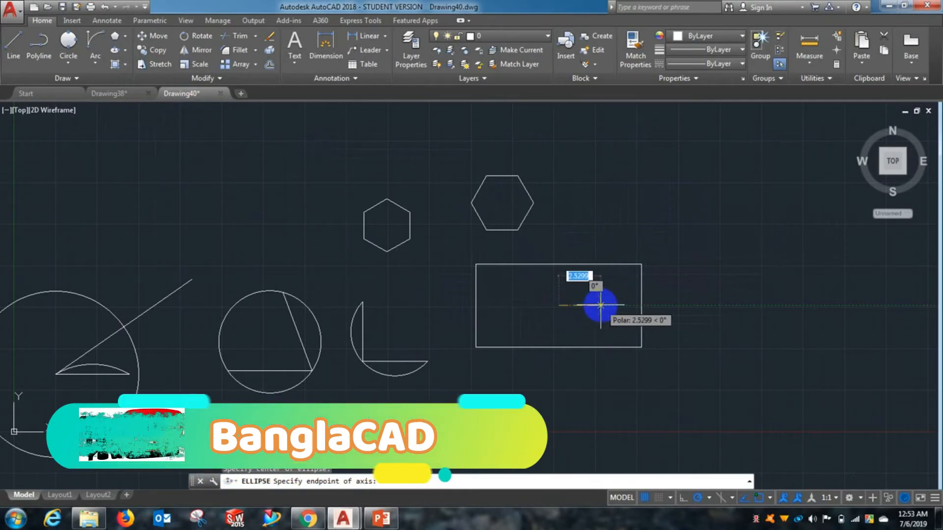
{"action": "type", "text": "5"}
{"action": "key", "text": "Return"}
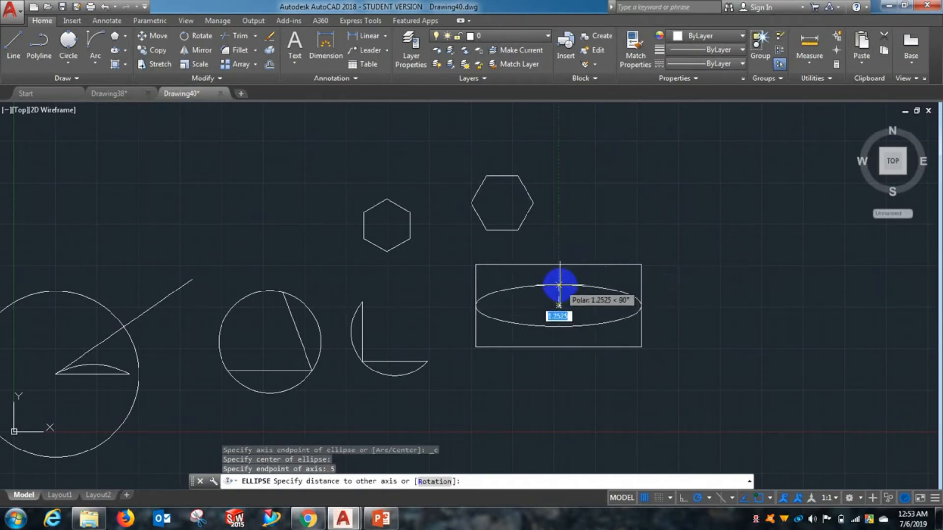
{"action": "type", "text": "2"}
{"action": "key", "text": "Return"}
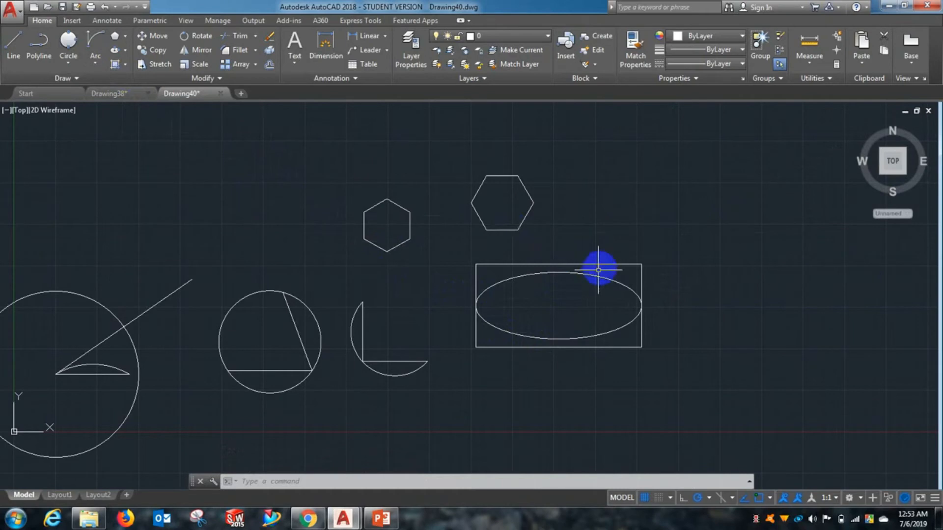
Explode the rectangle around the ellipse into separate lines.
{"action": "mouse_move", "coordinate": [603, 264]}
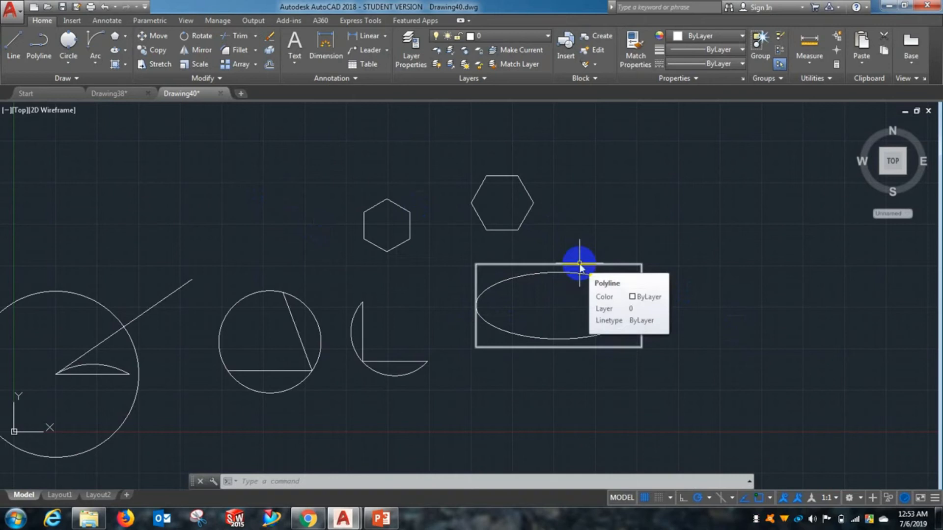
{"action": "type", "text": "EXPLode"}
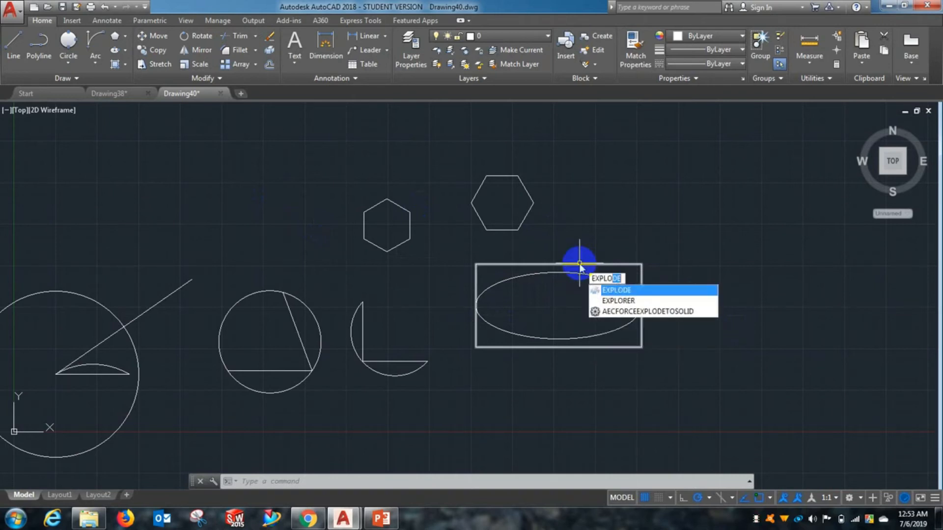
{"action": "key", "text": "Return"}
{"action": "left_click", "coordinate": [579, 264]}
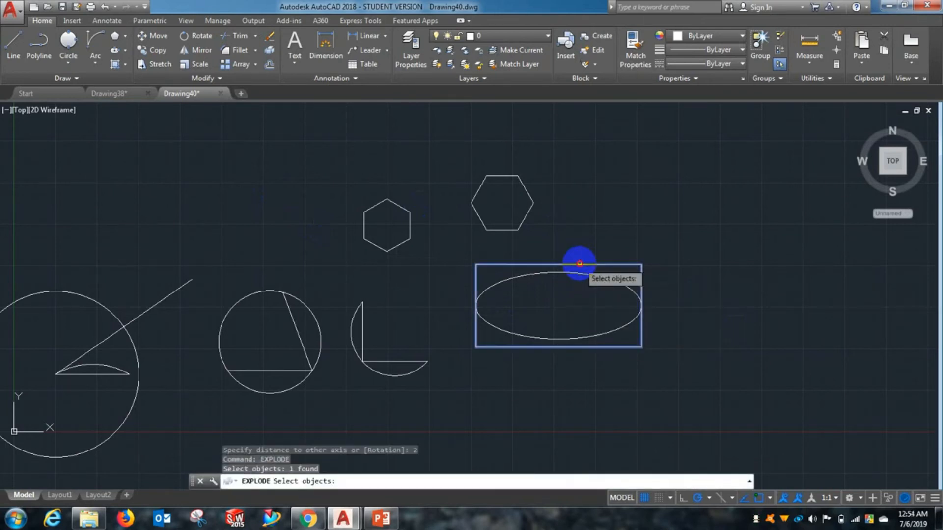
{"action": "right_click", "coordinate": [586, 223]}
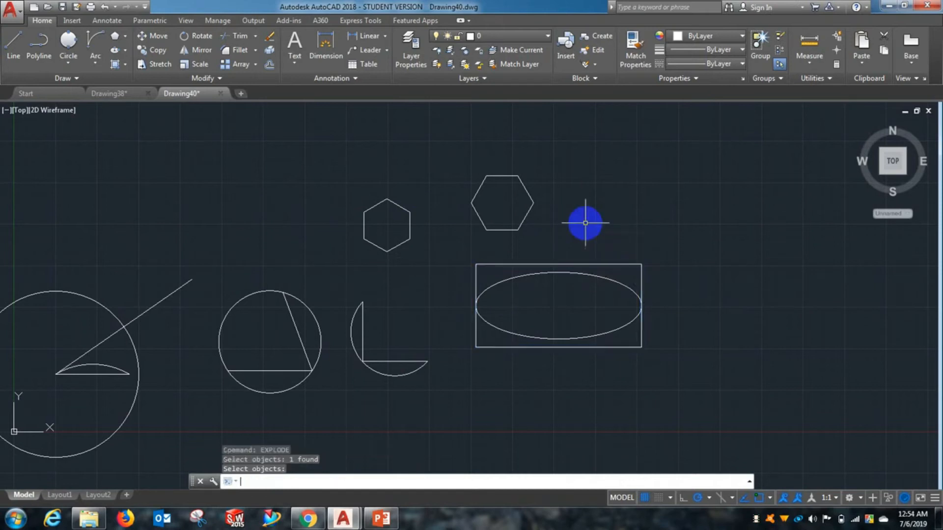
Draw three connected lines from the rectangle's upper corners, enclosing a full-width strip about 1.05 high on top of it.
{"action": "left_click", "coordinate": [13, 49]}
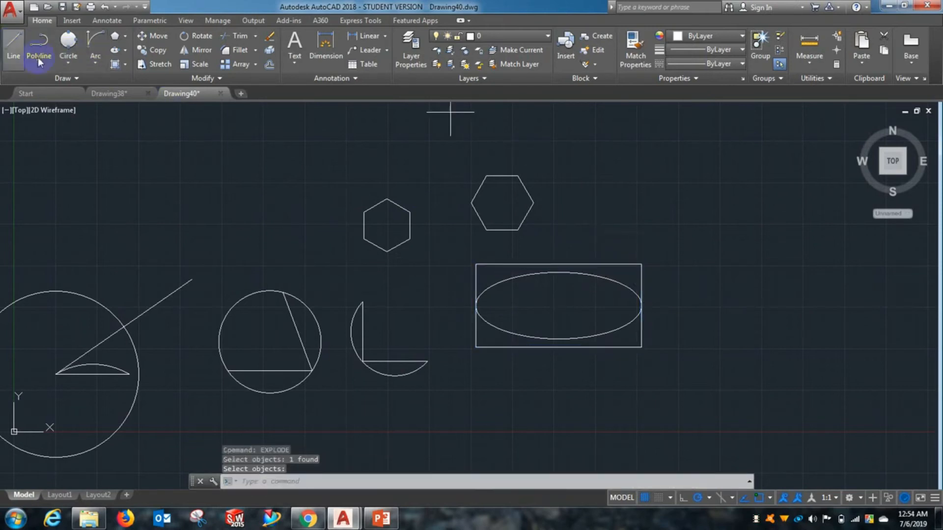
{"action": "scroll", "coordinate": [479, 265], "scroll_direction": "up", "scroll_amount": 2}
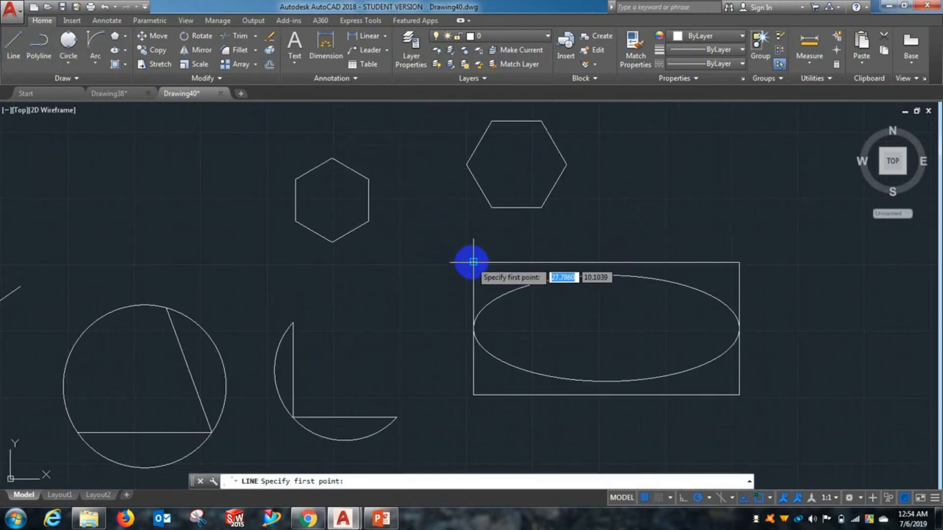
{"action": "left_click", "coordinate": [474, 263]}
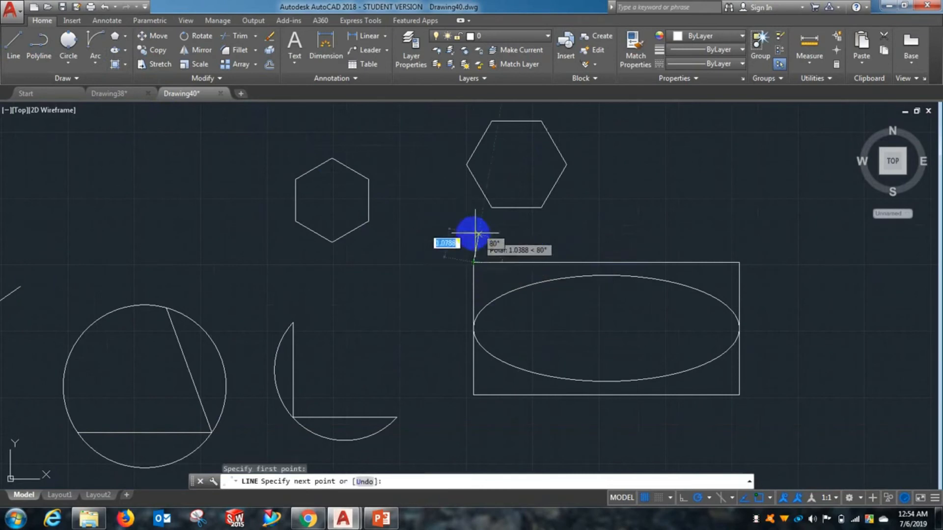
{"action": "left_click", "coordinate": [474, 235]}
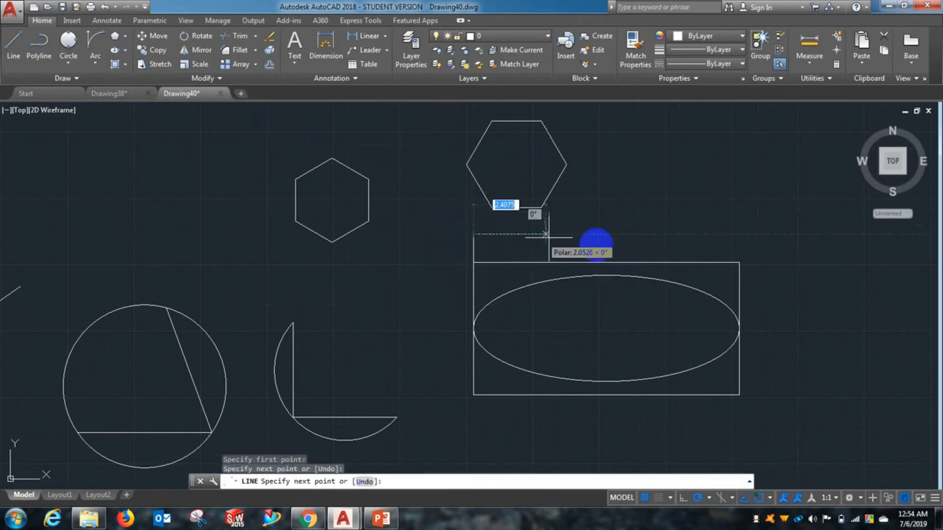
{"action": "left_click", "coordinate": [739, 234]}
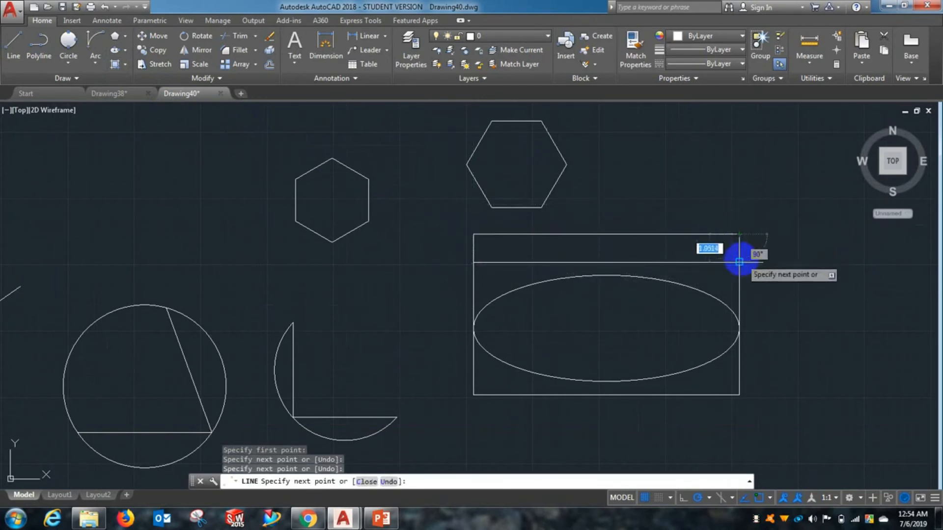
{"action": "left_click", "coordinate": [739, 263]}
{"action": "right_click", "coordinate": [774, 243]}
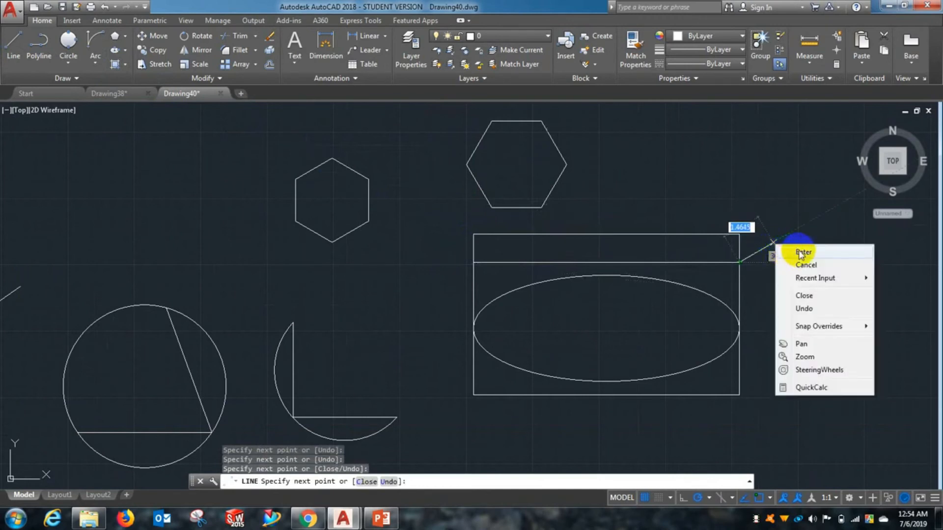
{"action": "left_click", "coordinate": [800, 252]}
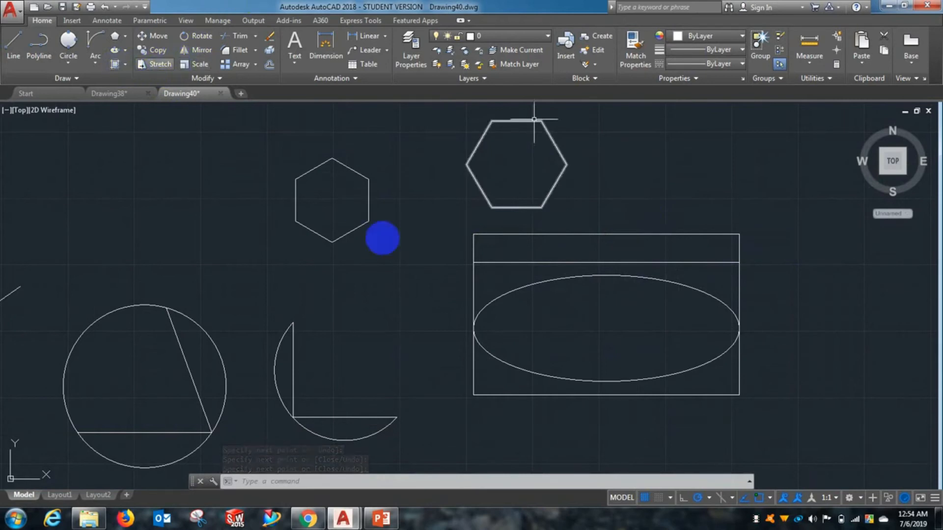
Hatch the narrow strip above the rectangle with the ANSI31 pattern.
{"action": "type", "text": "HA"}
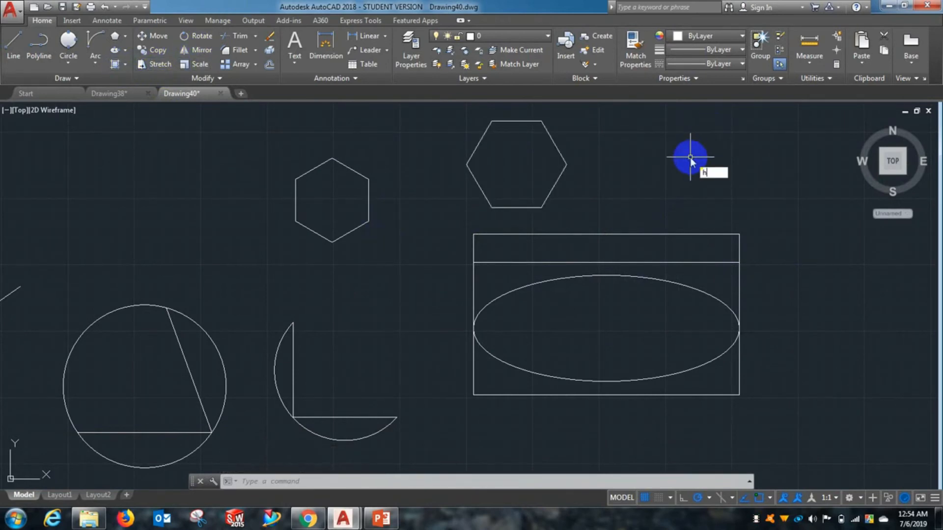
{"action": "type", "text": "CH"}
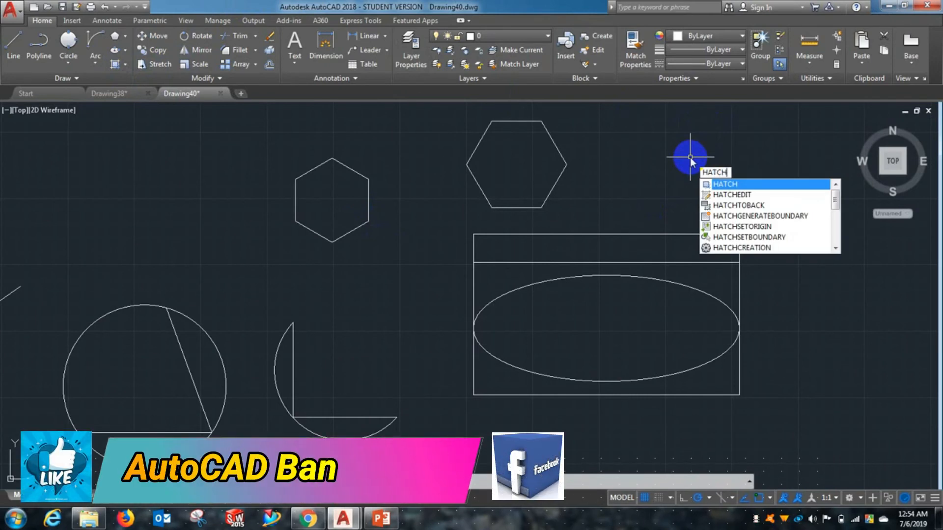
{"action": "key", "text": "Return"}
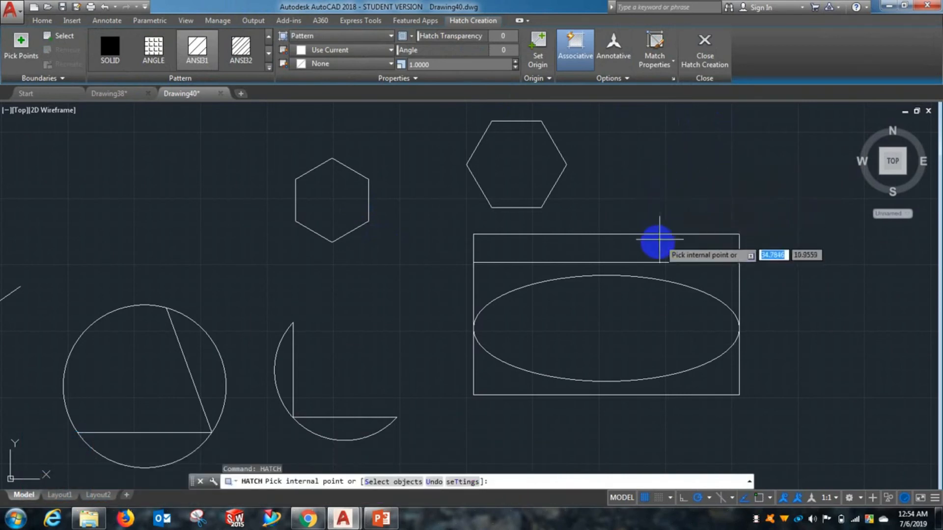
{"action": "left_click", "coordinate": [605, 246]}
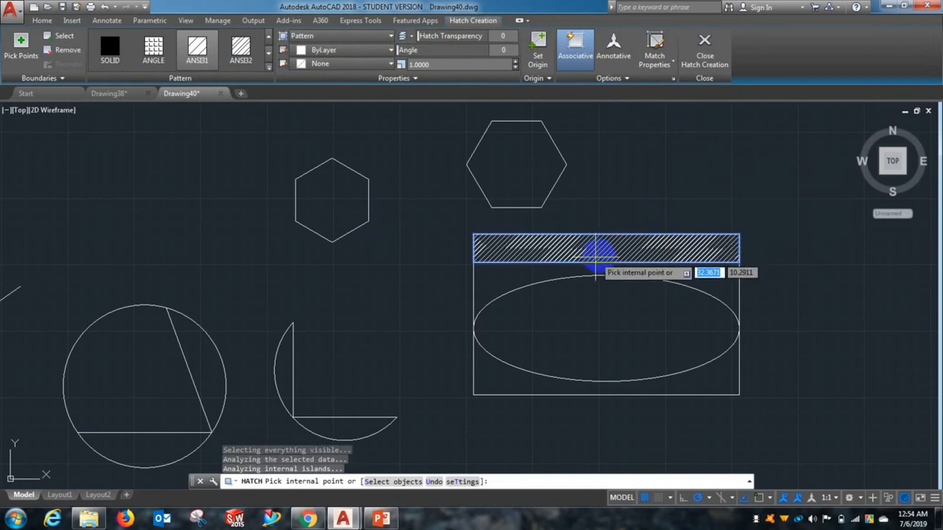
{"action": "left_click", "coordinate": [143, 59]}
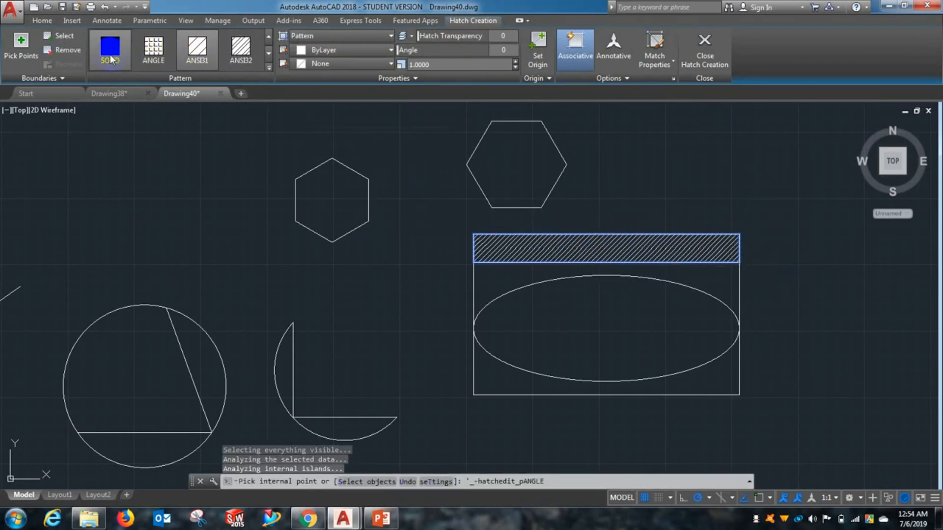
{"action": "left_click", "coordinate": [241, 64]}
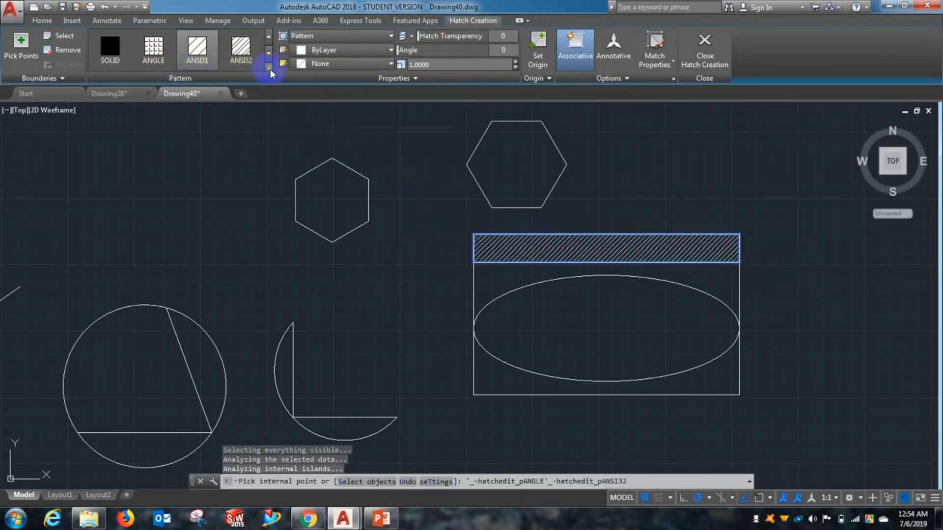
{"action": "left_click", "coordinate": [269, 67]}
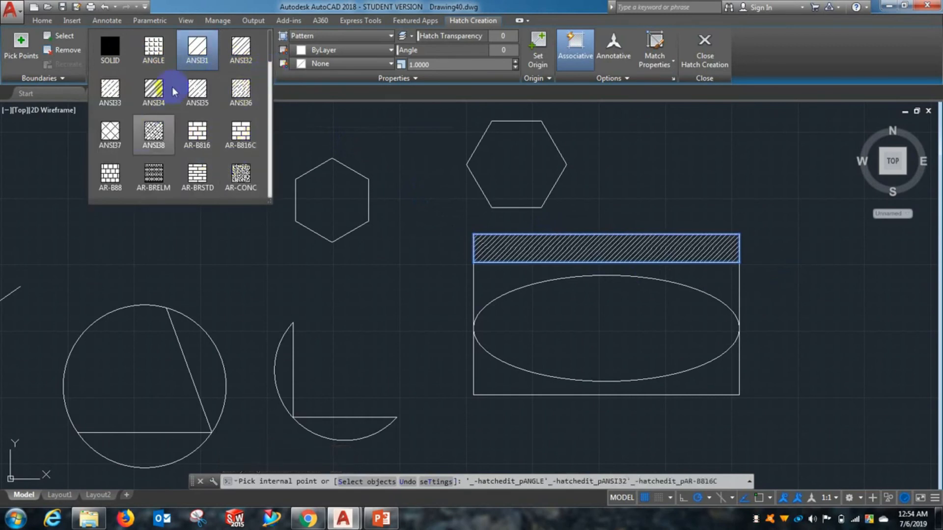
{"action": "left_click", "coordinate": [198, 58]}
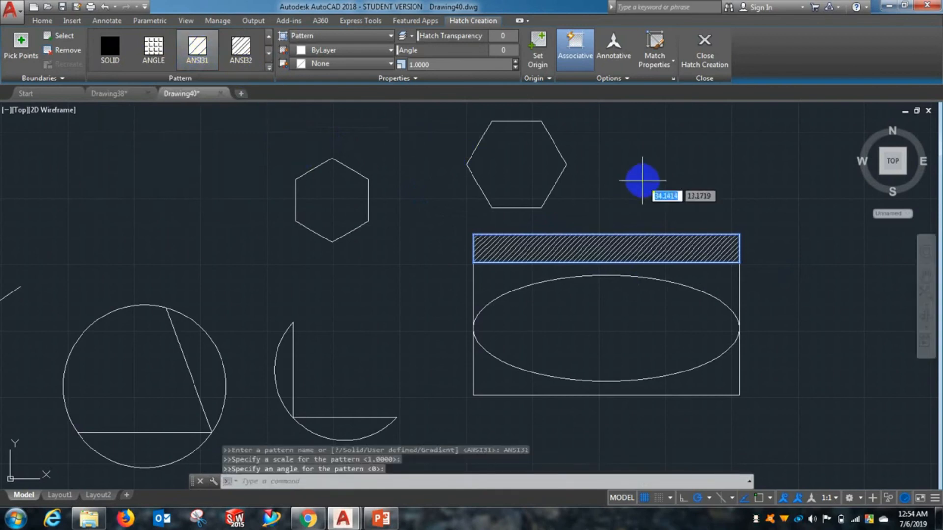
{"action": "key", "text": "Return"}
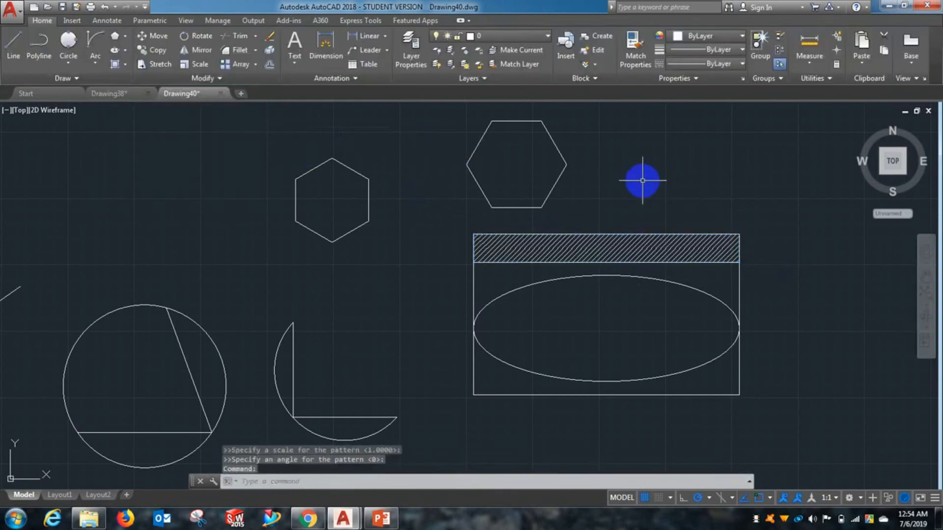
Review the Draw Bar topic list in the PowerPoint syllabus, and return to AutoCAD to view the additional Draw tools.
{"action": "scroll", "coordinate": [656, 226], "scroll_direction": "down", "scroll_amount": 2}
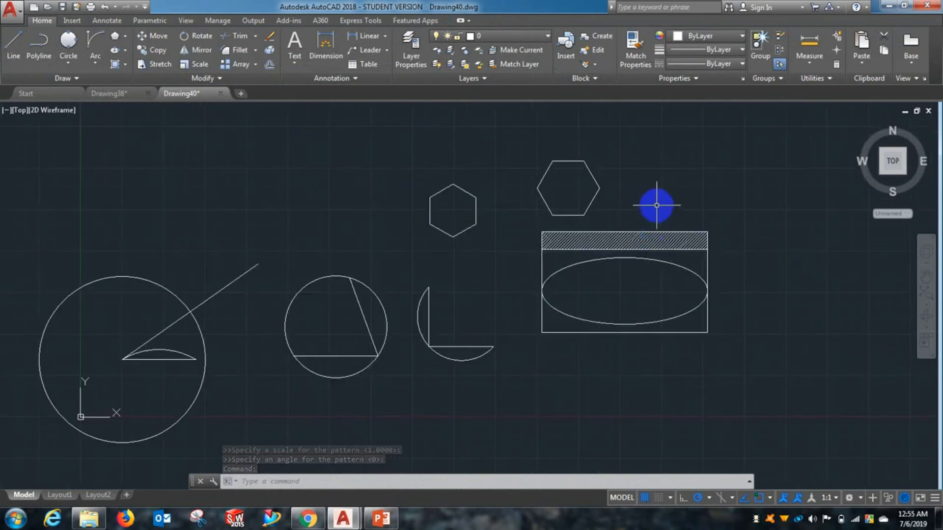
{"action": "left_click", "coordinate": [382, 518]}
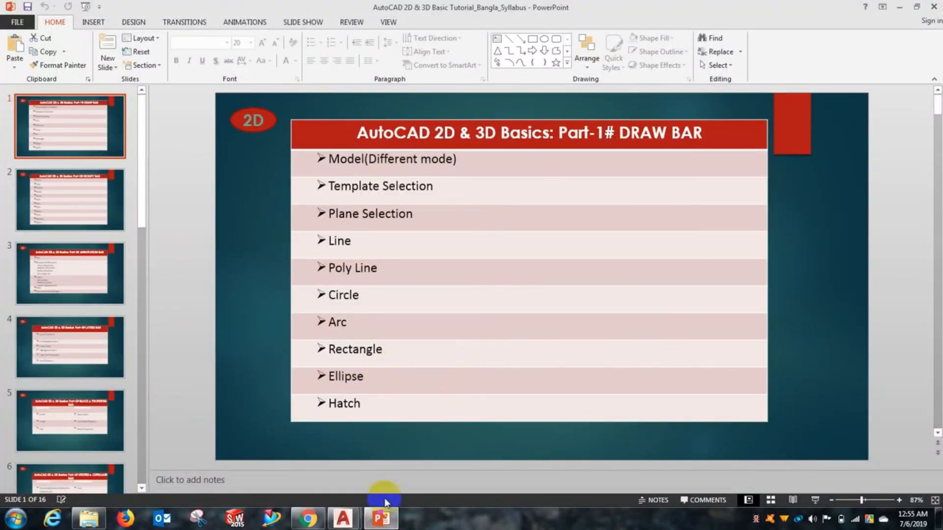
{"action": "left_click", "coordinate": [382, 520]}
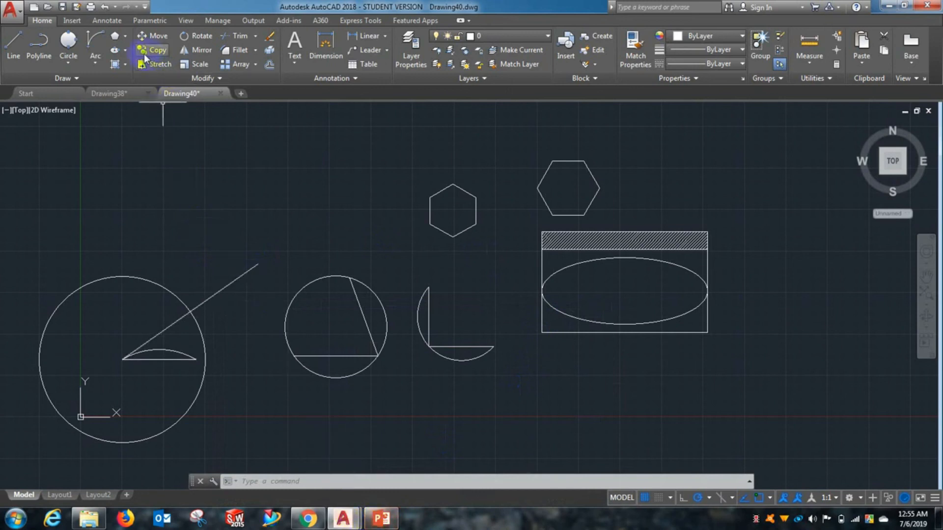
{"action": "left_click", "coordinate": [73, 77]}
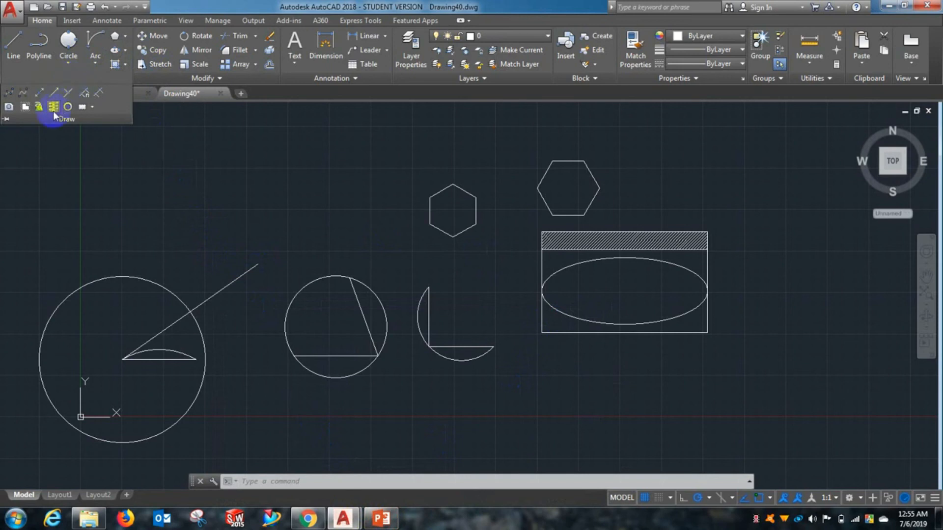